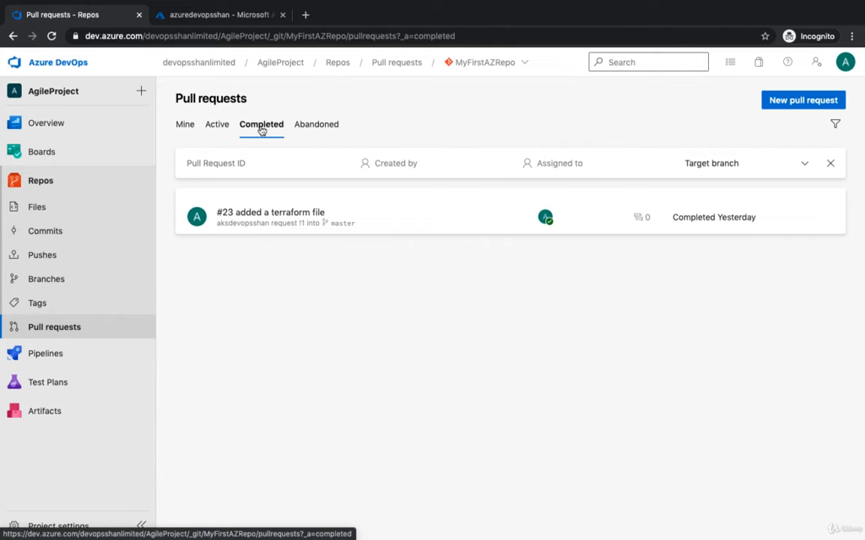
# Browse the files of the Jumpstart-Terraform-0.12-on-Azure repository and the project's Pipelines page
pyautogui.click(47, 180)
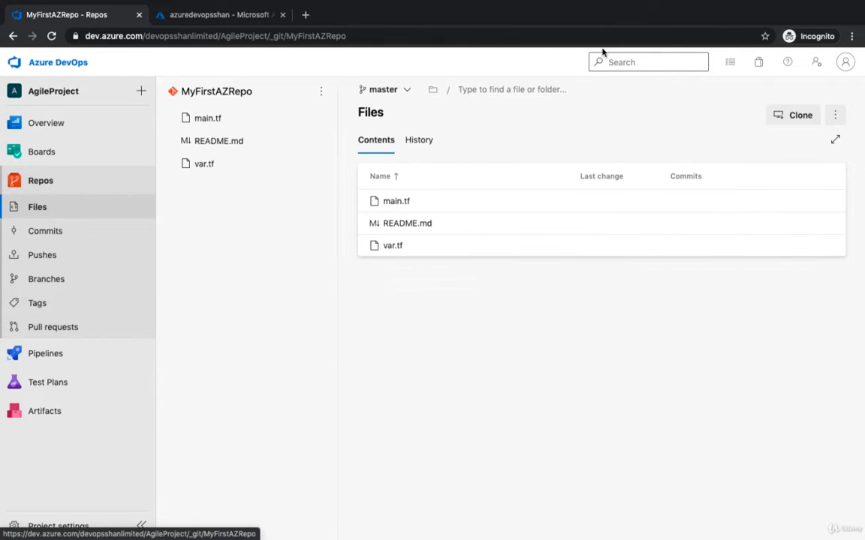
pyautogui.click(453, 62)
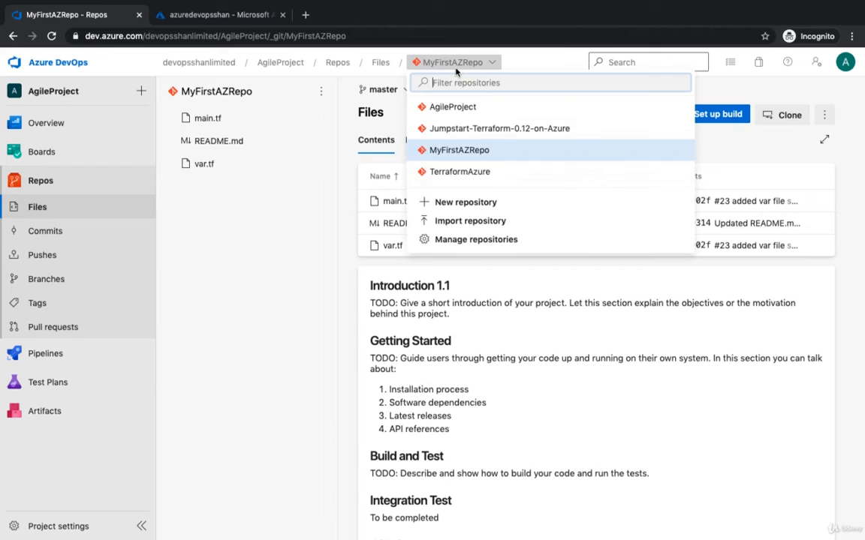
pyautogui.click(478, 133)
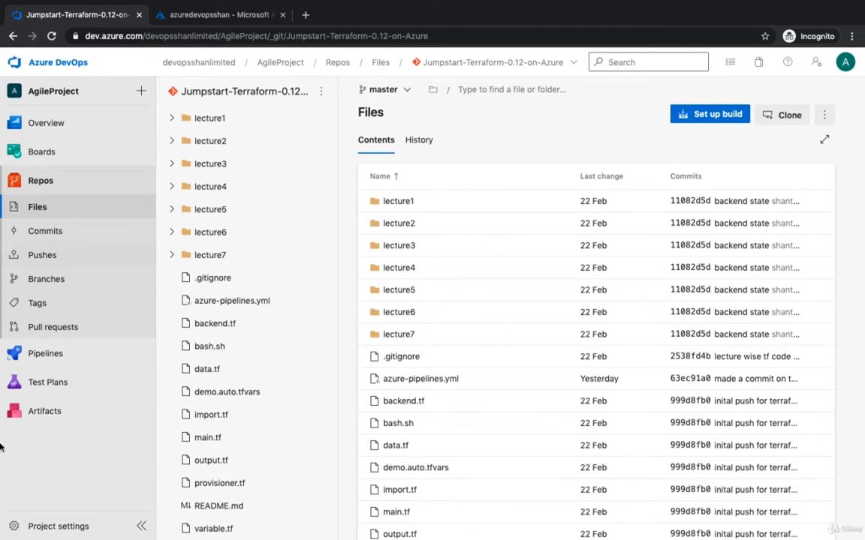
pyautogui.click(66, 355)
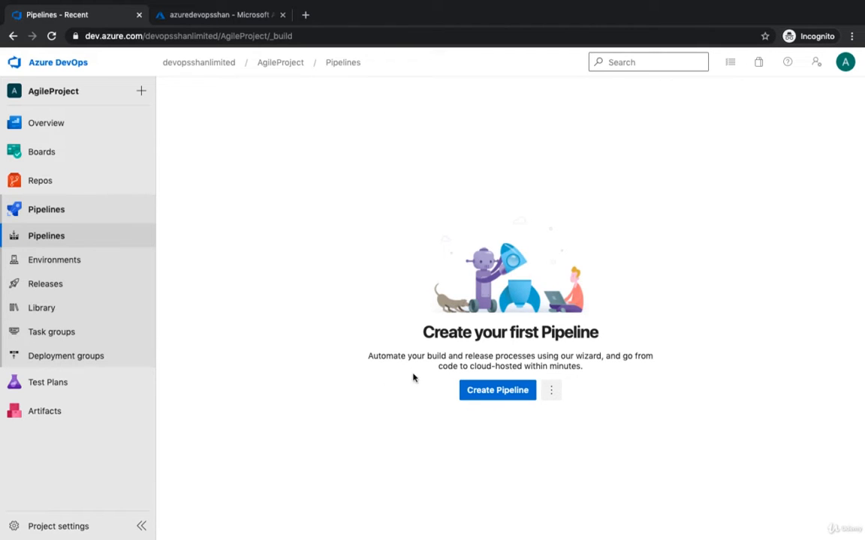
# Switch to Visual Studio Code and close the open main.tf and README.md editors
pyautogui.hotkey('ctrl', 'Left')
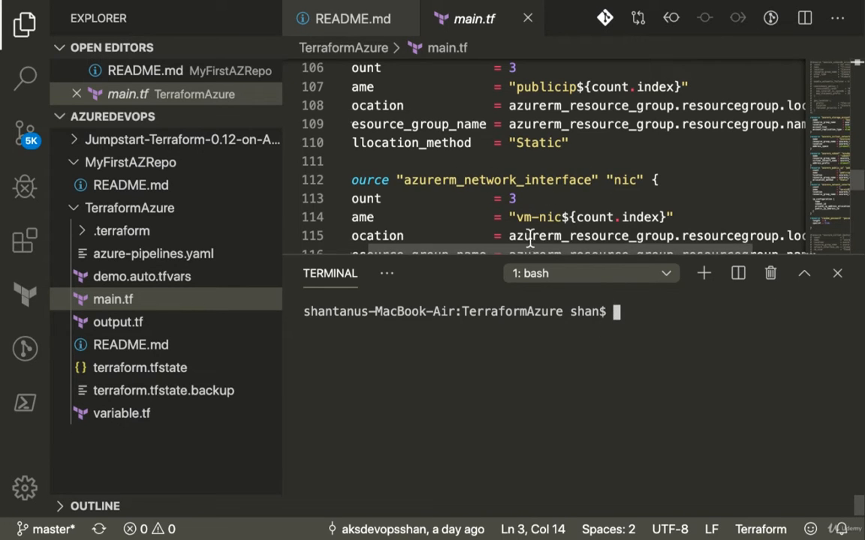
pyautogui.click(75, 93)
pyautogui.click(76, 70)
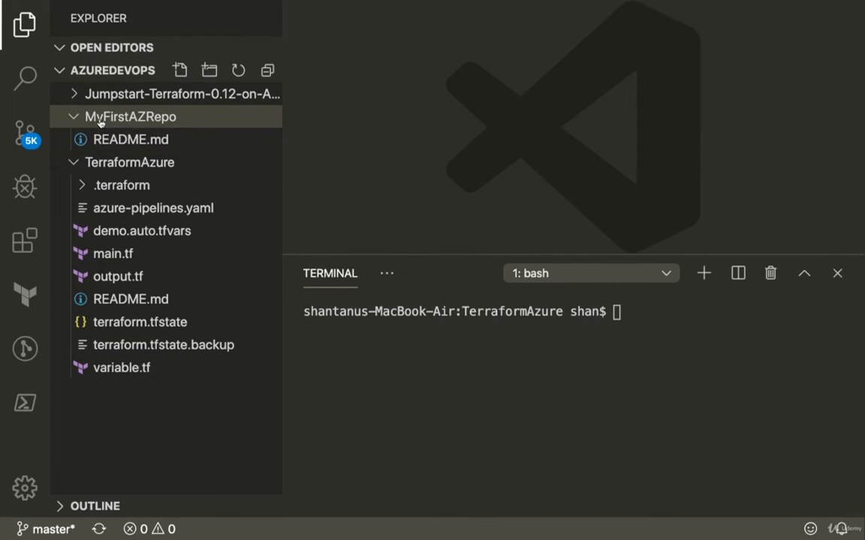
# Switch back to Azure DevOps in the browser and open the TerraformAzure repository's files
pyautogui.hotkey('ctrl', 'Left')
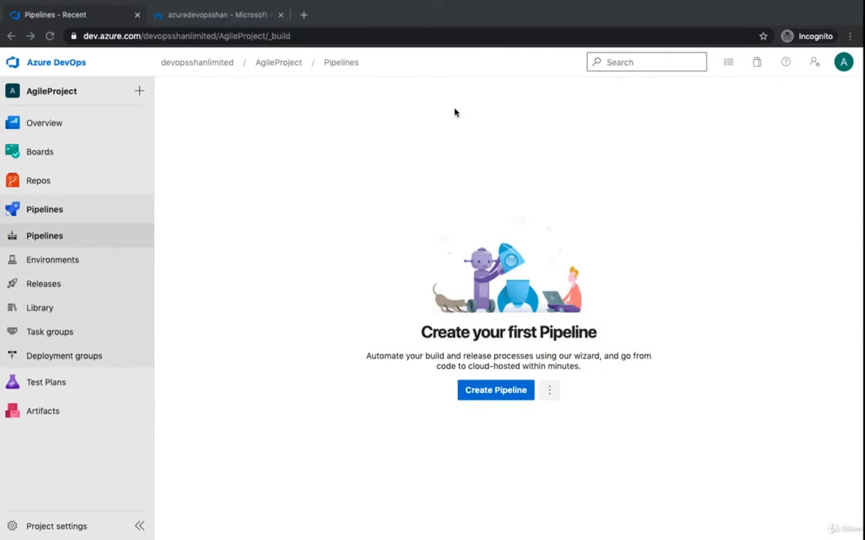
pyautogui.click(69, 192)
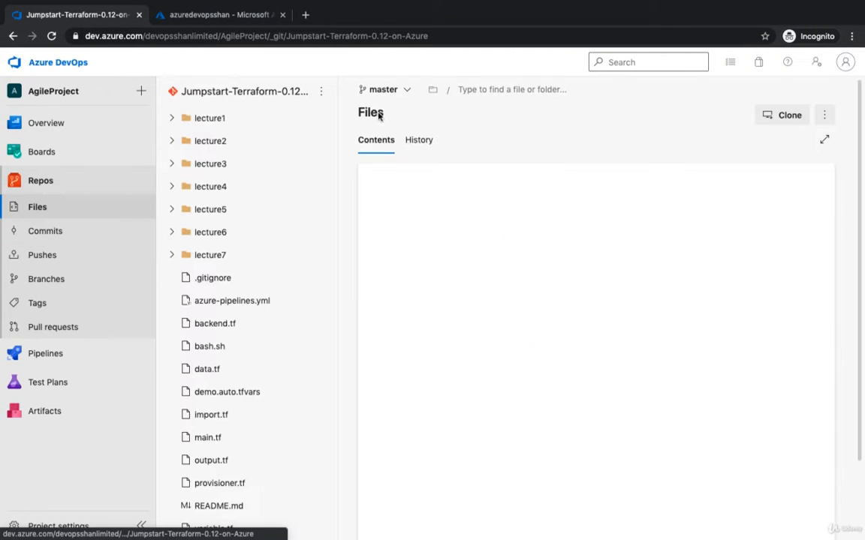
pyautogui.click(479, 69)
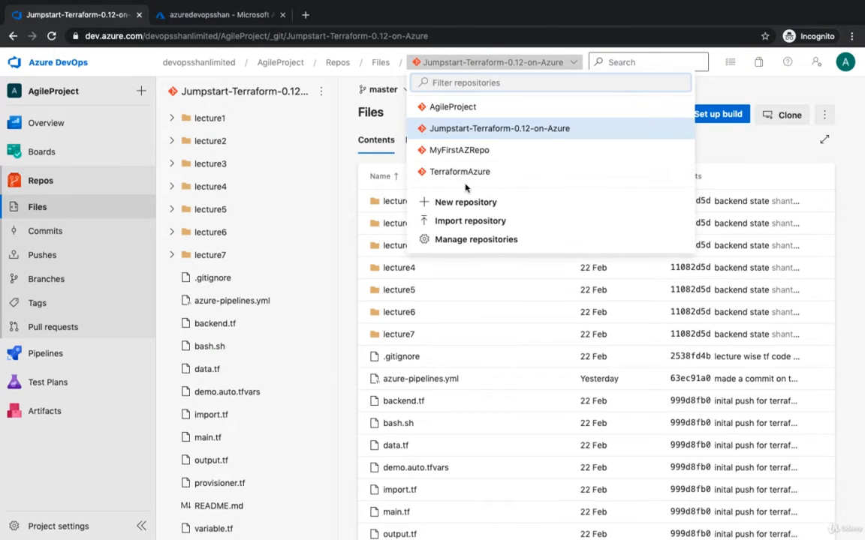
pyautogui.click(478, 172)
# Switch to Visual Studio Code and open main.tf from the TerraformAzure folder to view its provider and resource group definitions
pyautogui.hotkey('ctrl', 'Right')
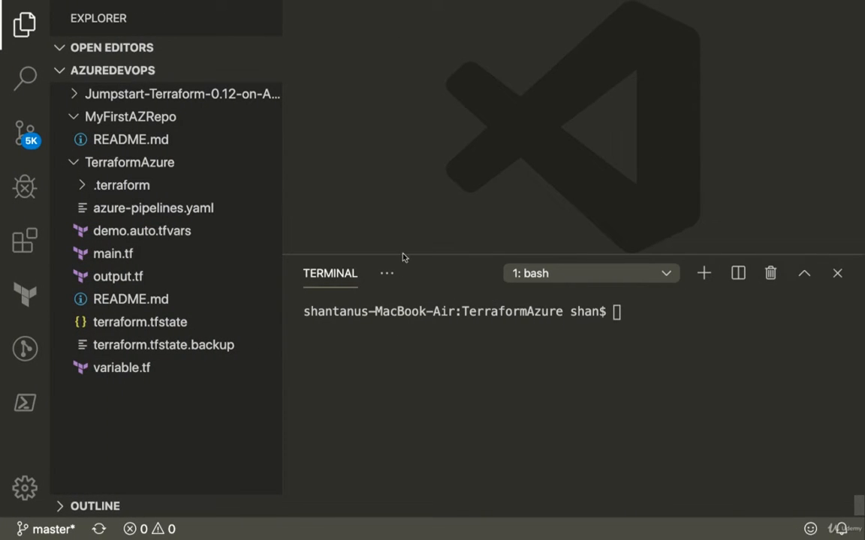
pyautogui.click(152, 253)
pyautogui.scroll(-20, 589, 159)
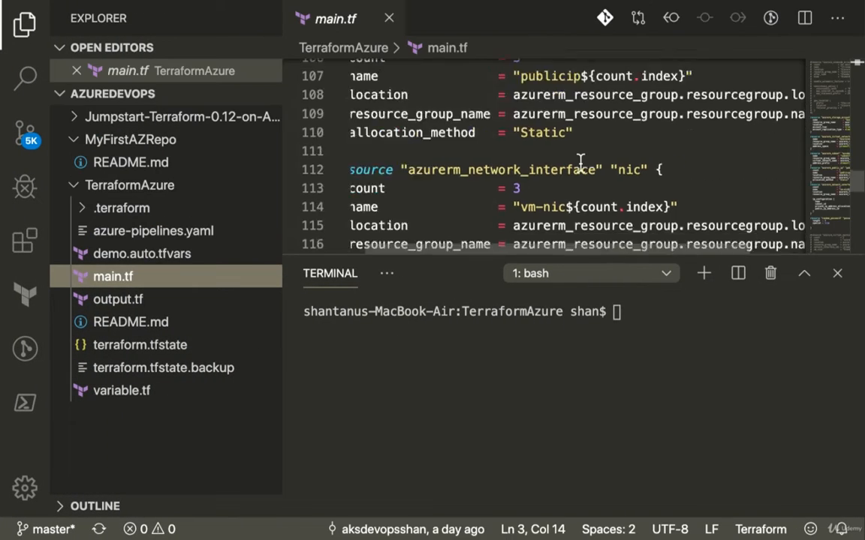
pyautogui.scroll(20, 580, 163)
pyautogui.scroll(6, 581, 164)
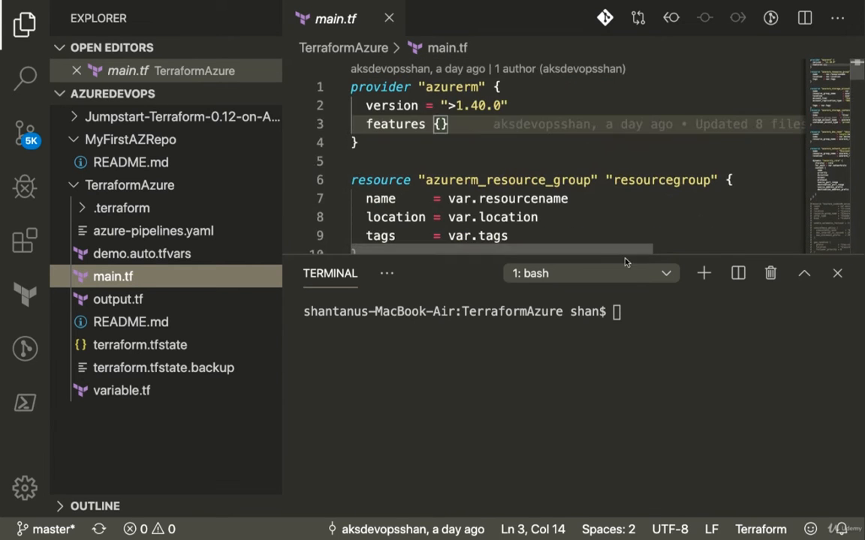
# Run terraform plan in the terminal for the TerraformAzure folder
pyautogui.click(614, 334)
pyautogui.write('terraform plan')
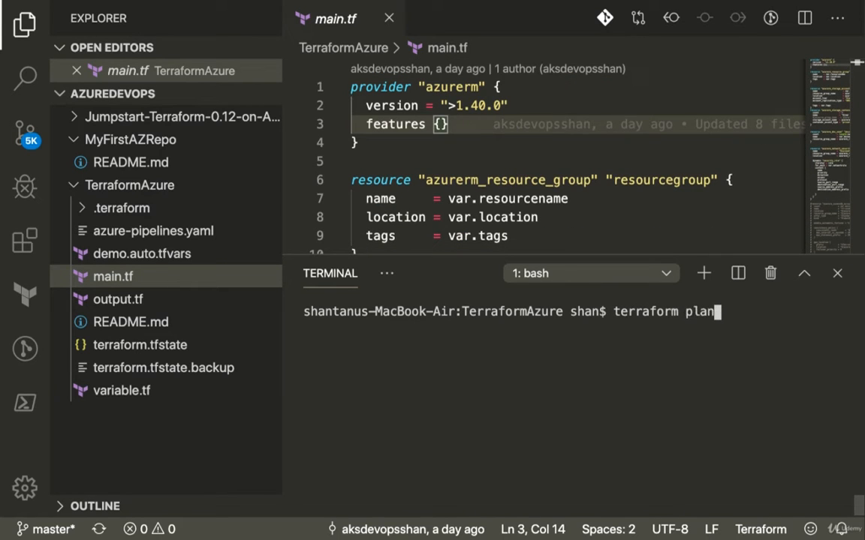
pyautogui.press('Return')
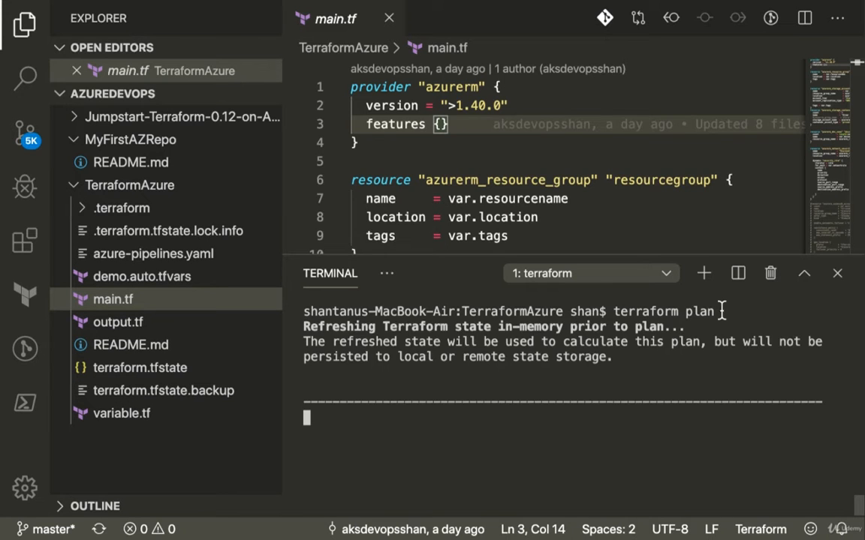
# Examine the resource definitions in main.tf, from the resource group and storage account to the DNS zone and network security group
pyautogui.scroll(-5, 497, 169)
pyautogui.scroll(5, 498, 160)
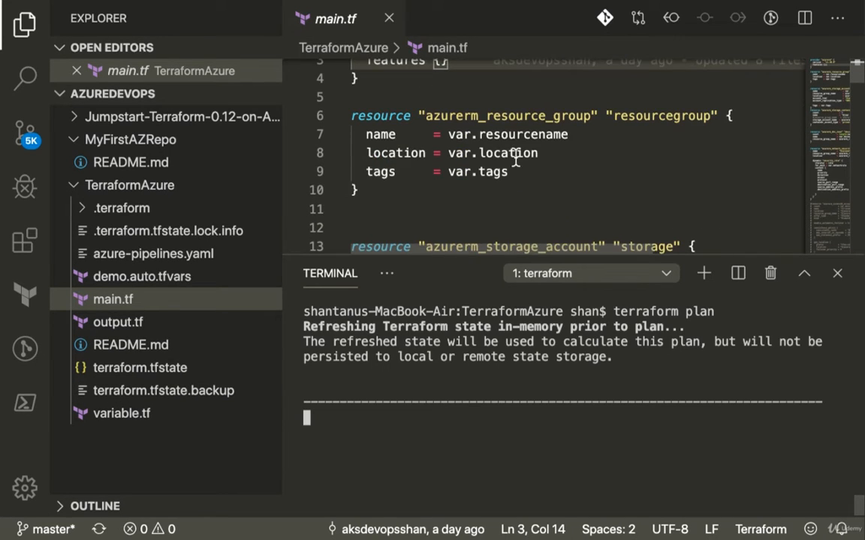
pyautogui.scroll(-3, 507, 158)
pyautogui.scroll(-1, 531, 155)
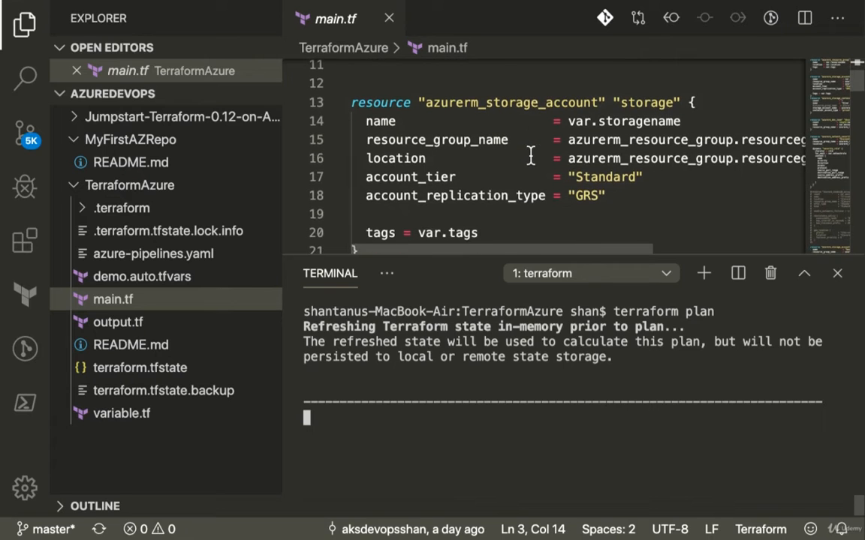
pyautogui.scroll(-7, 540, 119)
pyautogui.scroll(-10, 546, 118)
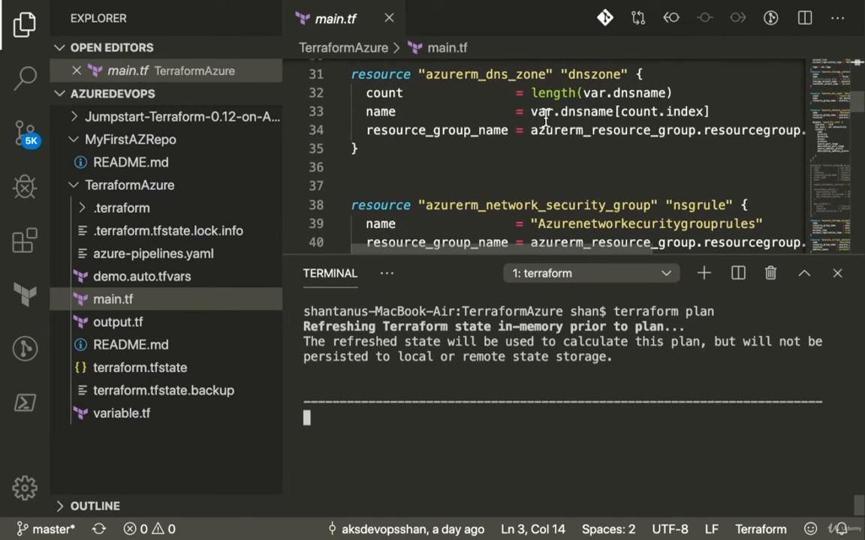
pyautogui.scroll(-4, 546, 118)
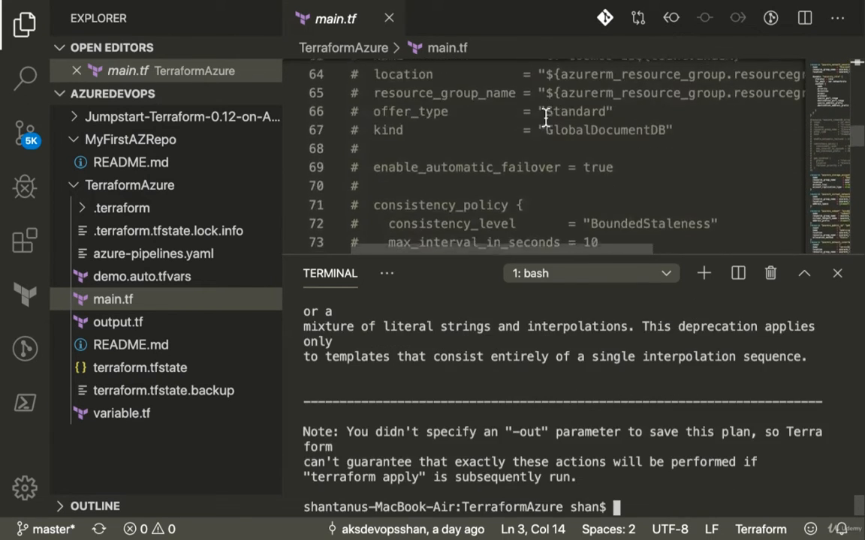
# Review the plan summary in the terraform output and the network security group block in main.tf
pyautogui.scroll(5, 526, 360)
pyautogui.scroll(4, 526, 364)
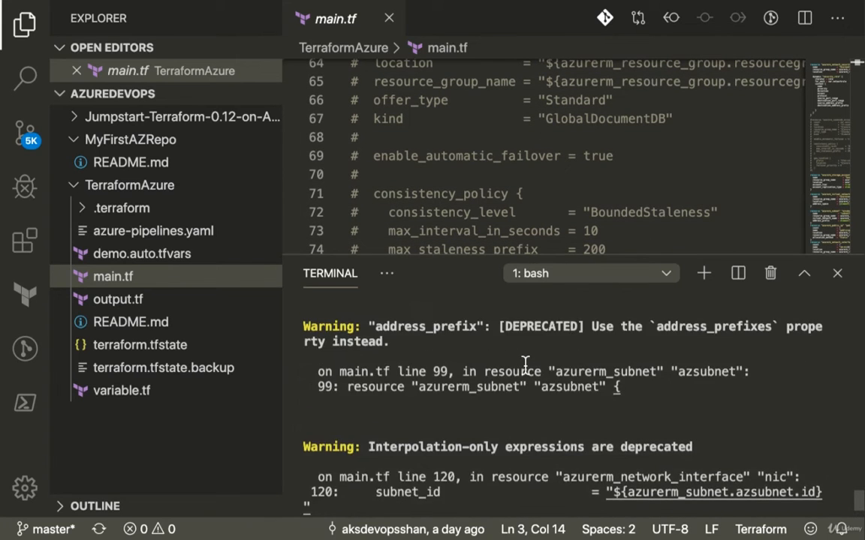
pyautogui.doubleClick(399, 433)
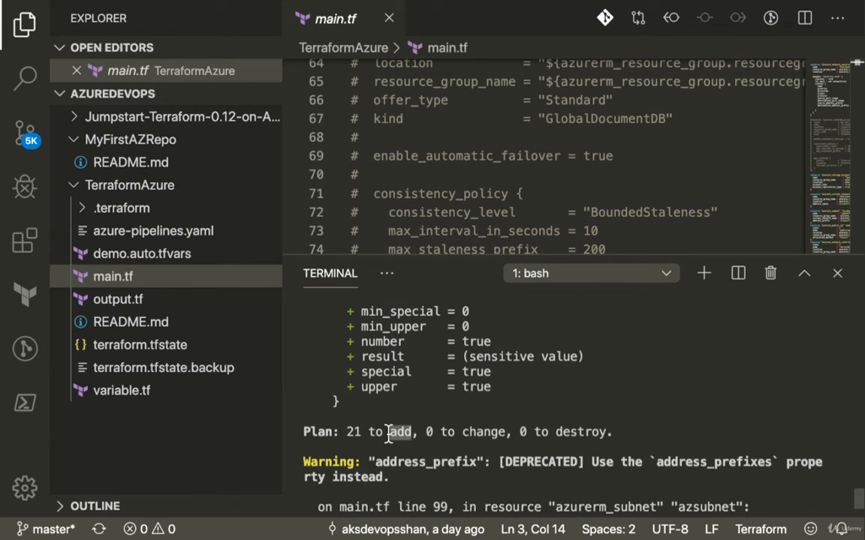
pyautogui.scroll(-10, 389, 433)
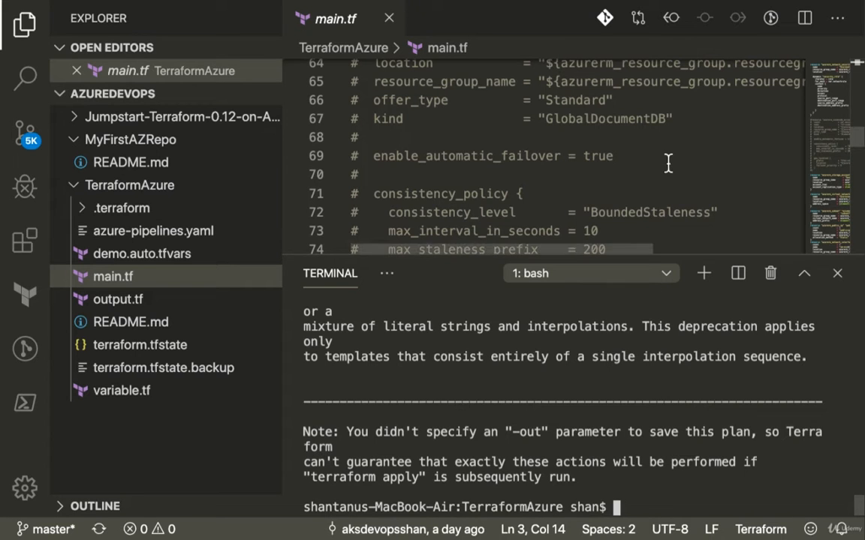
pyautogui.scroll(5, 666, 164)
pyautogui.scroll(2, 667, 164)
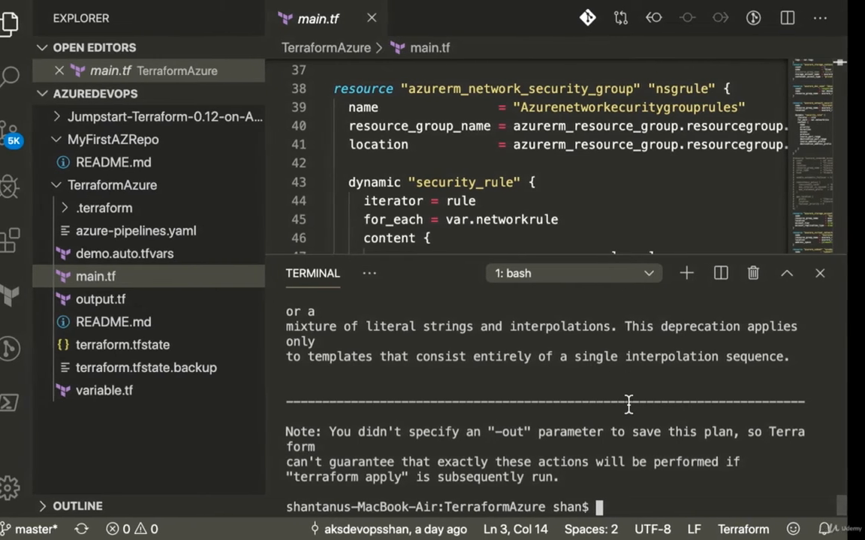
# Switch to Azure DevOps in the browser and start creating a new pipeline with the classic editor
pyautogui.hotkey('ctrl', 'Left')
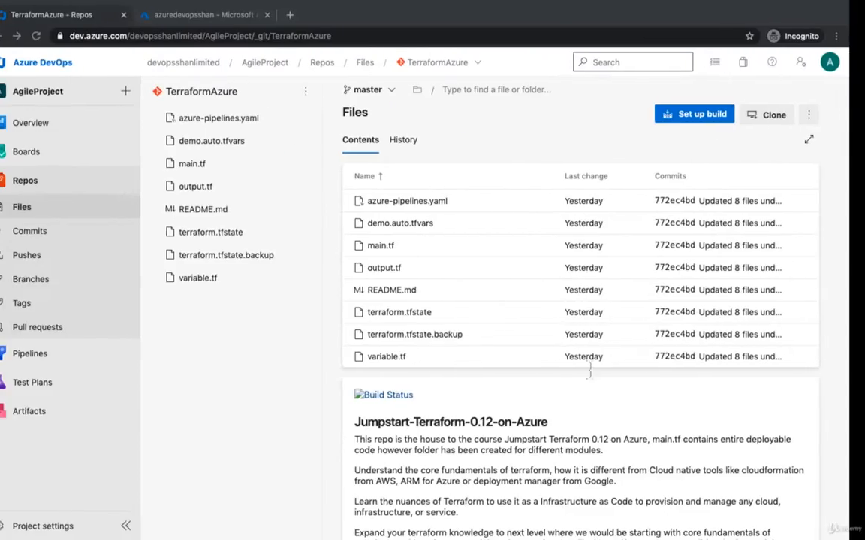
pyautogui.click(57, 358)
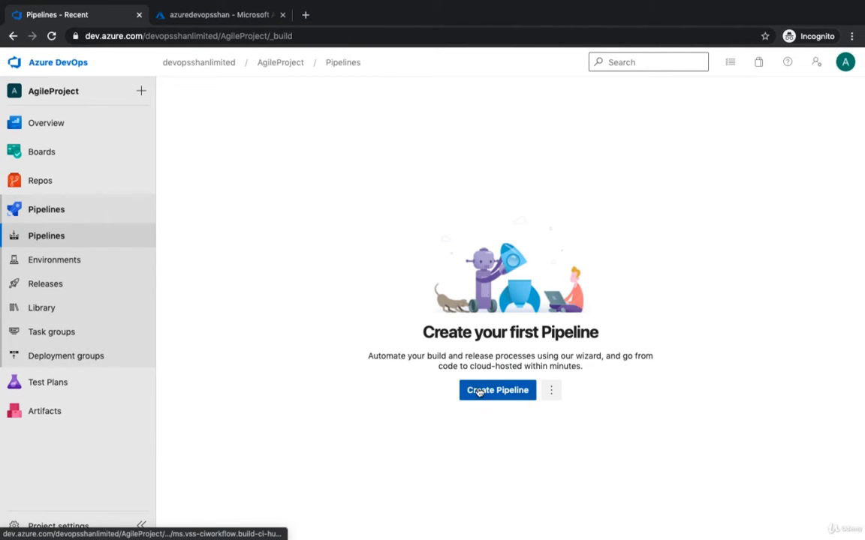
pyautogui.click(475, 392)
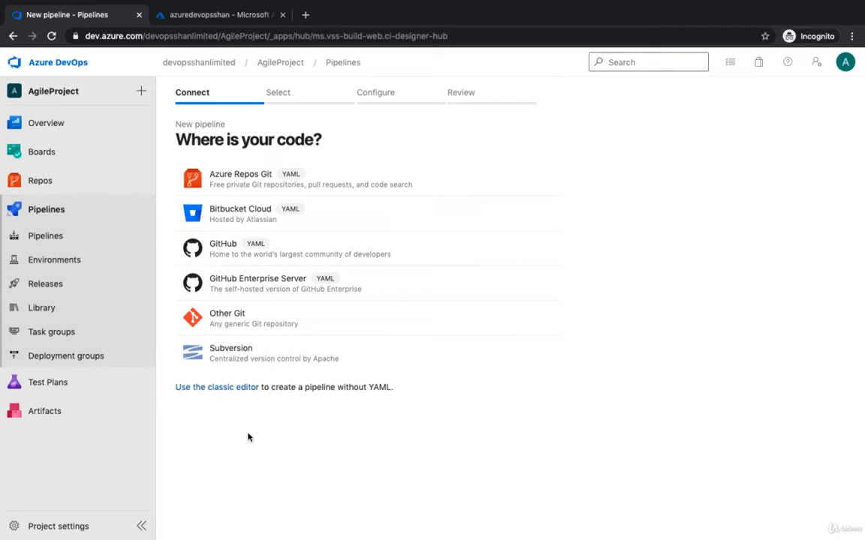
pyautogui.click(224, 388)
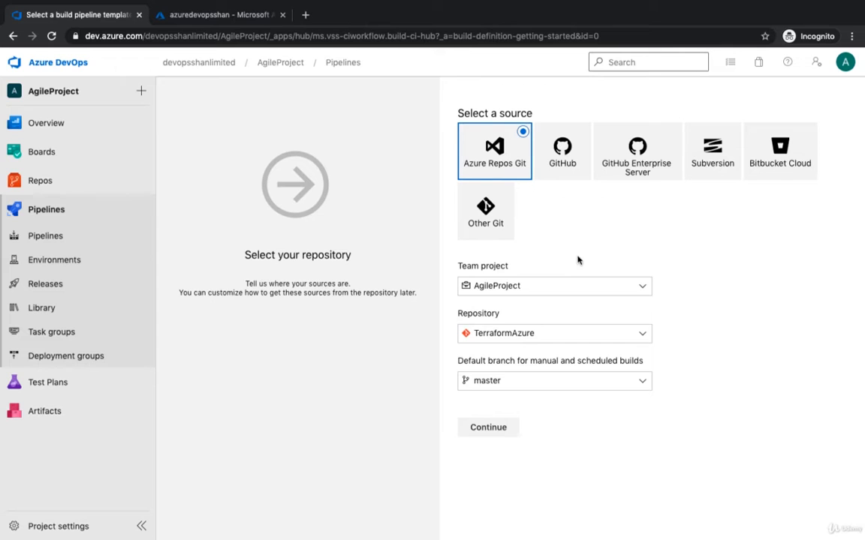
# Set the pipeline source to the TerraformAzure repository on the master branch and start with an empty job
pyautogui.click(567, 334)
pyautogui.click(520, 453)
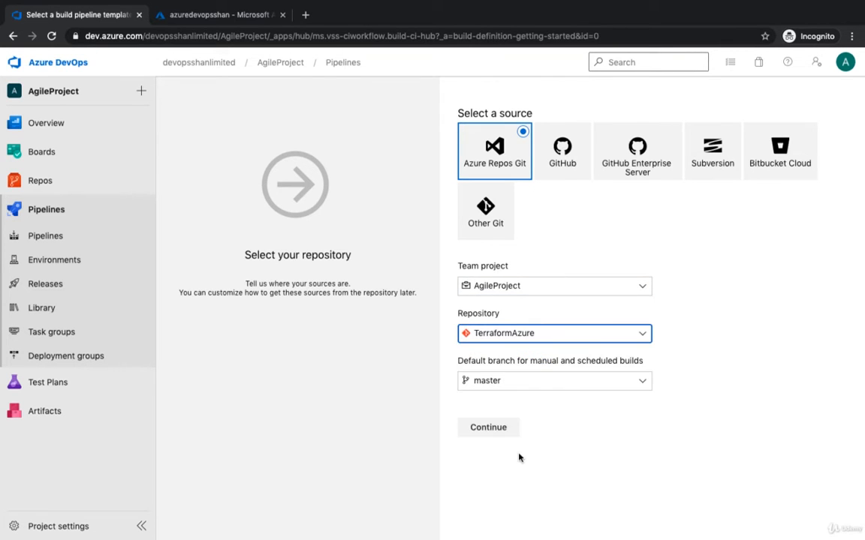
pyautogui.click(547, 388)
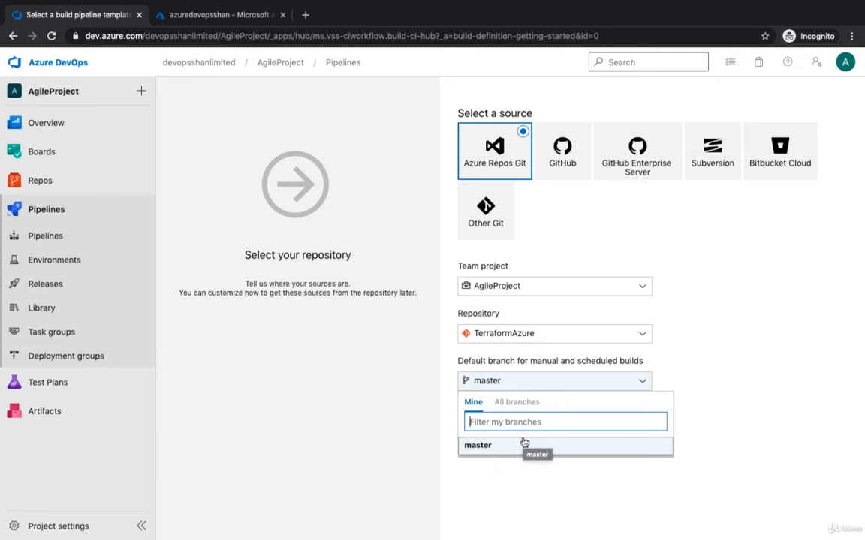
pyautogui.click(524, 444)
pyautogui.click(497, 430)
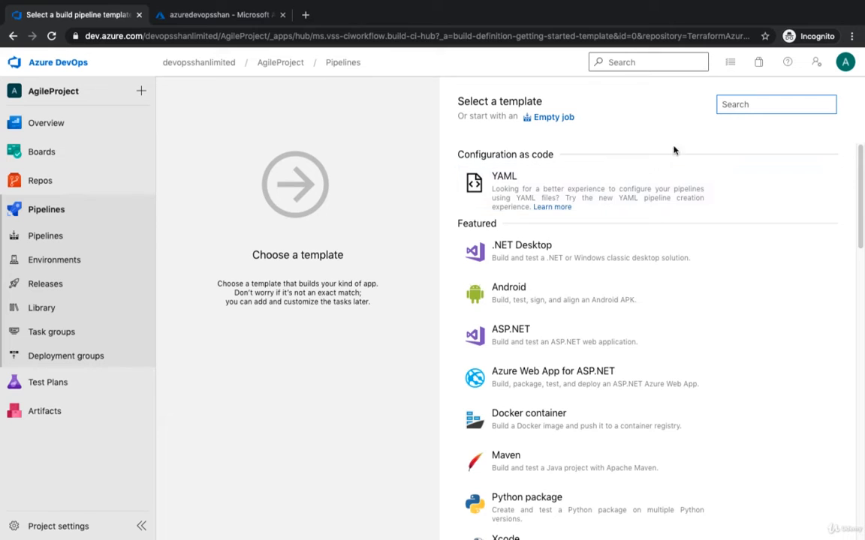
pyautogui.click(566, 117)
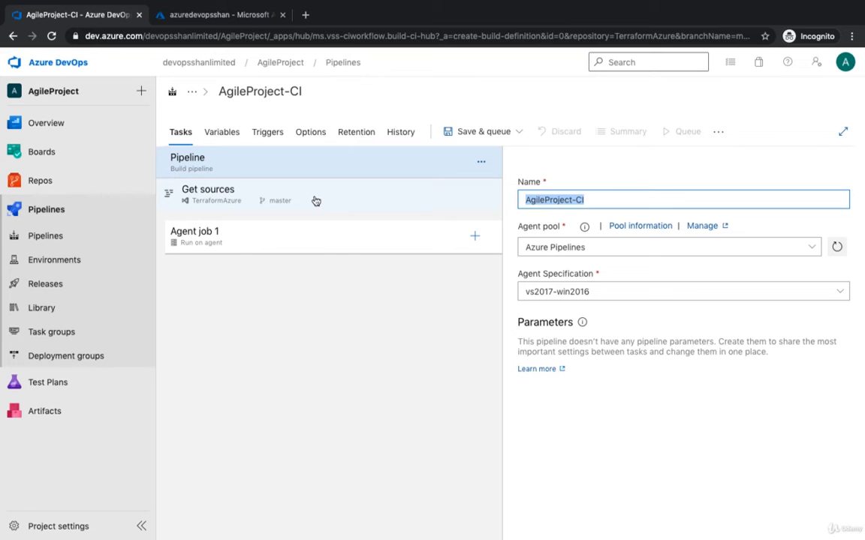
# Name the pipeline "Continuous Integration", correcting the spelling of the first word
pyautogui.write('Coninous ')
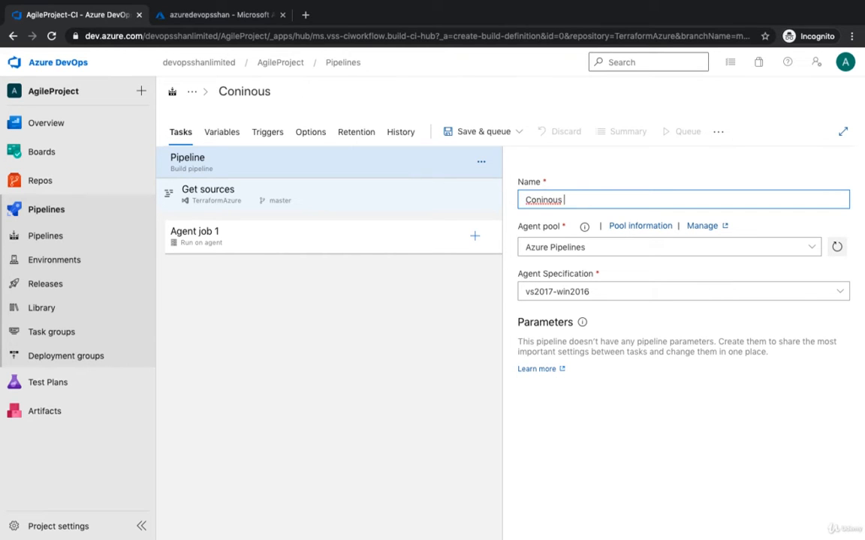
pyautogui.write('Integrat')
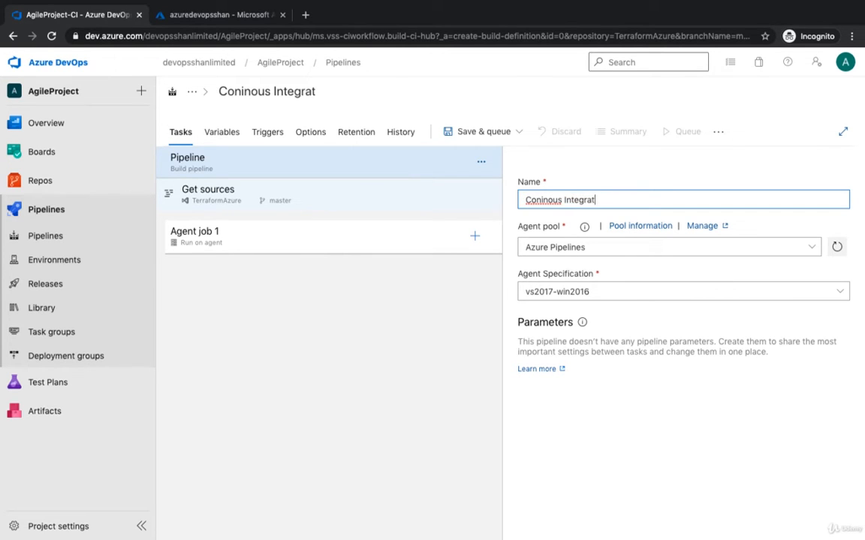
pyautogui.write('ion')
pyautogui.rightClick(546, 202)
pyautogui.click(546, 205)
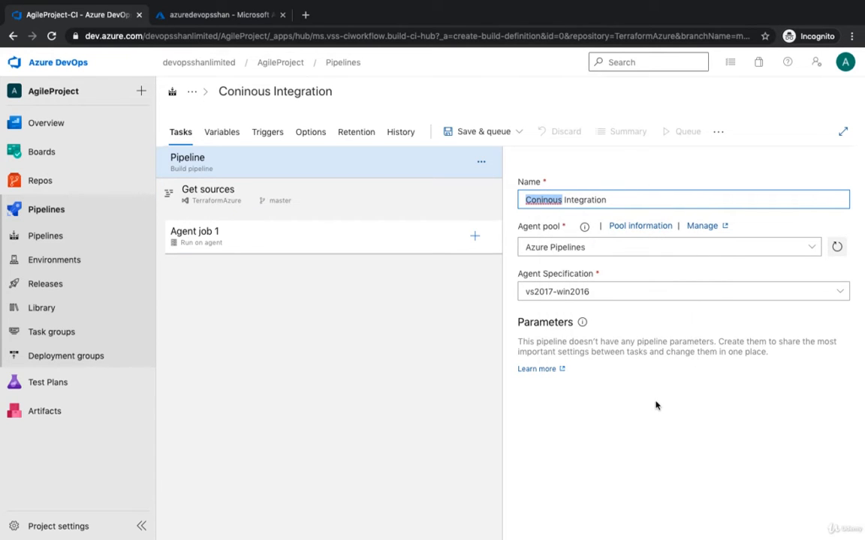
pyautogui.click(535, 200)
pyautogui.write('t')
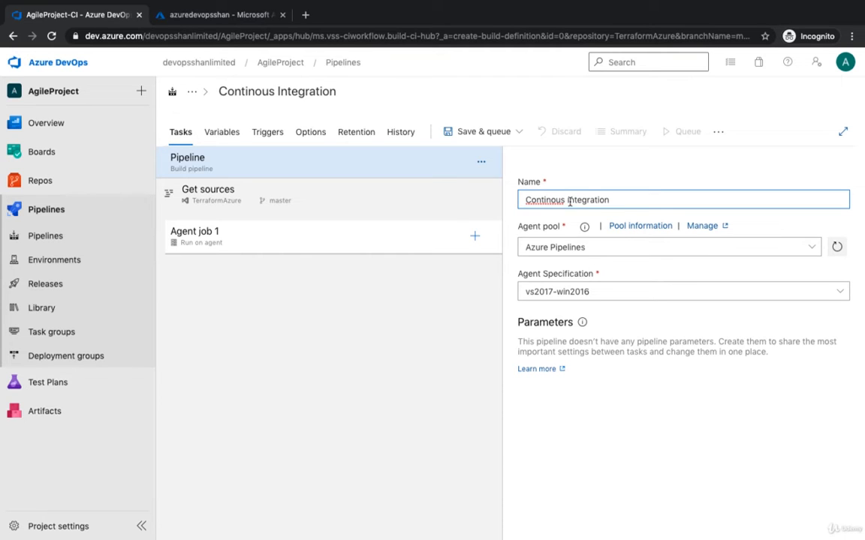
pyautogui.rightClick(556, 199)
pyautogui.click(568, 204)
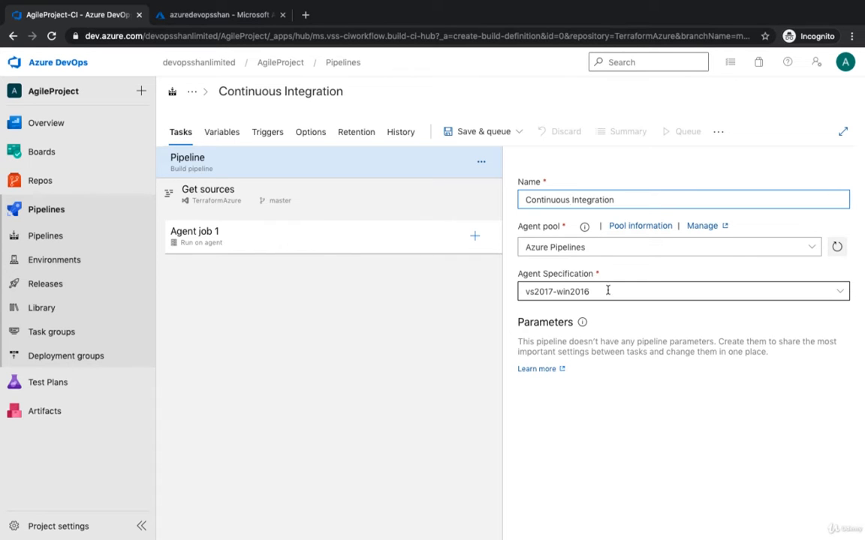
# Set the pipeline's agent specification to ubuntu-18.04 and open the task catalogue for Agent job 1
pyautogui.click(839, 293)
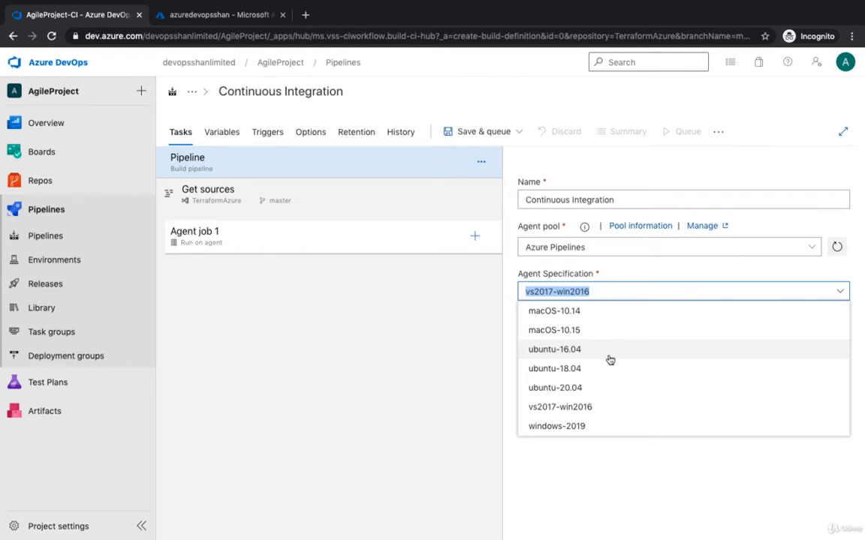
pyautogui.click(578, 370)
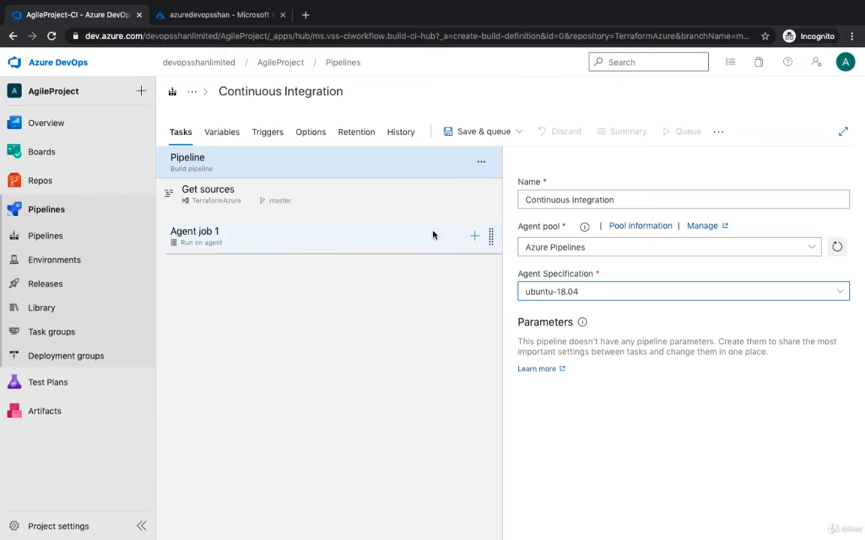
pyautogui.click(473, 236)
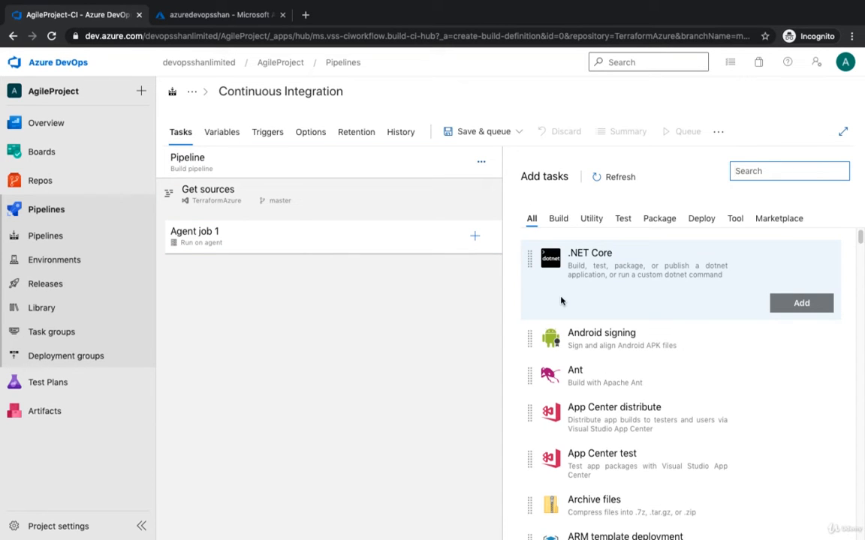
# Look through the full task catalogue and the tasks in the Build category
pyautogui.scroll(-8, 700, 419)
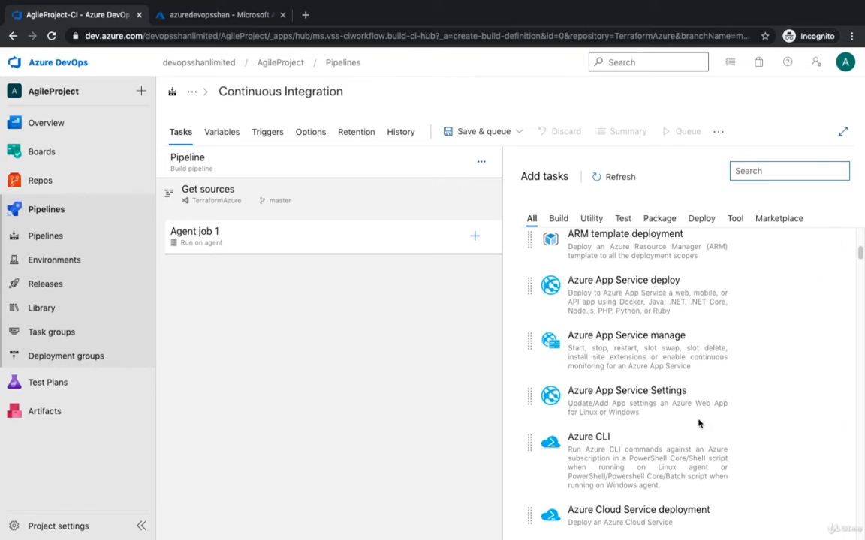
pyautogui.scroll(-8, 698, 424)
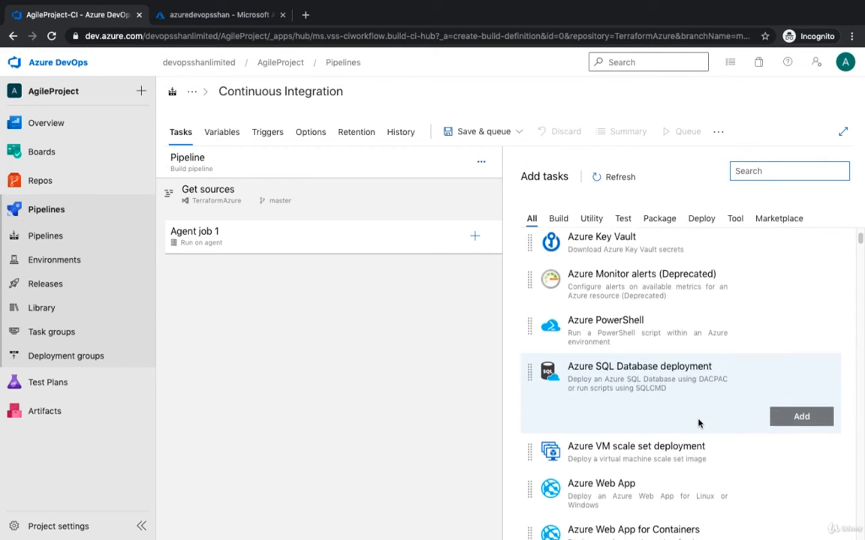
pyautogui.scroll(-3, 593, 345)
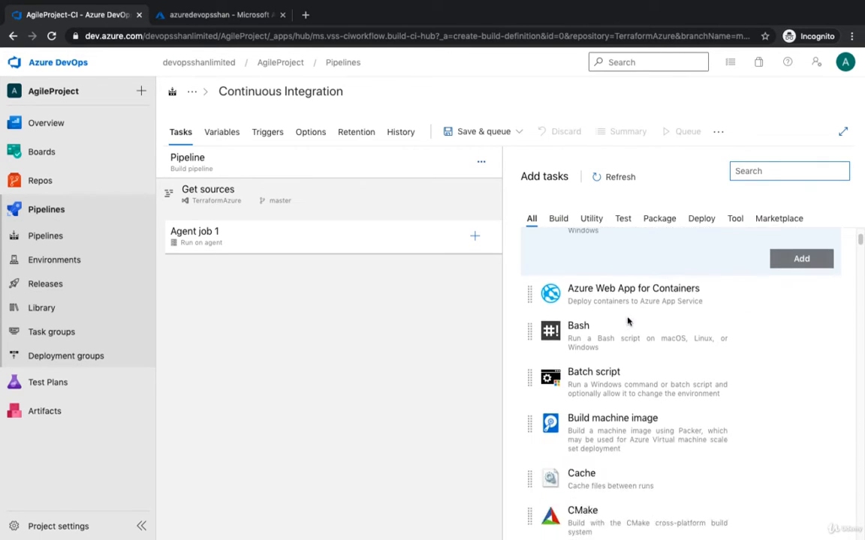
pyautogui.scroll(-5, 586, 360)
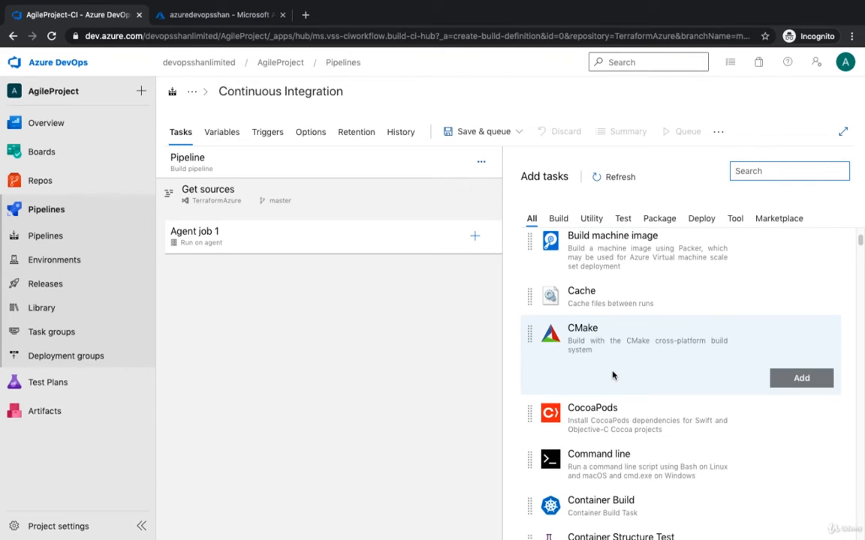
pyautogui.scroll(-10, 613, 374)
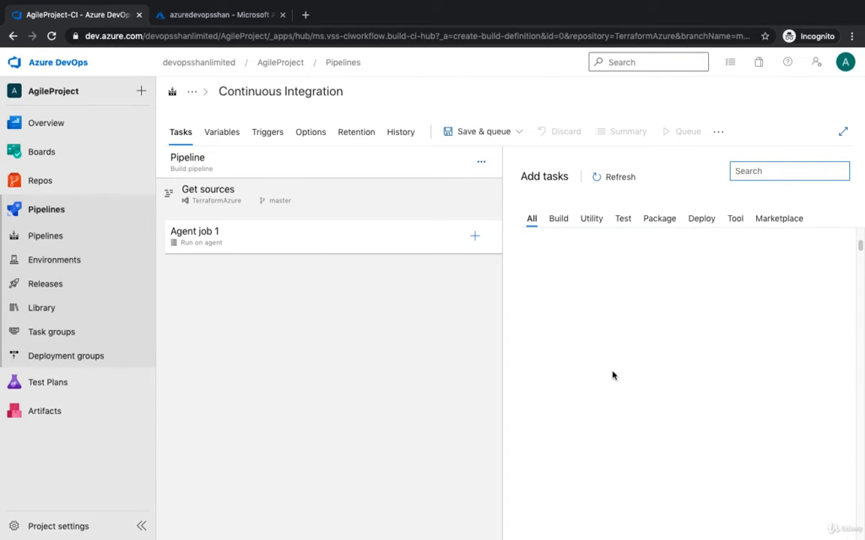
pyautogui.scroll(-10, 612, 374)
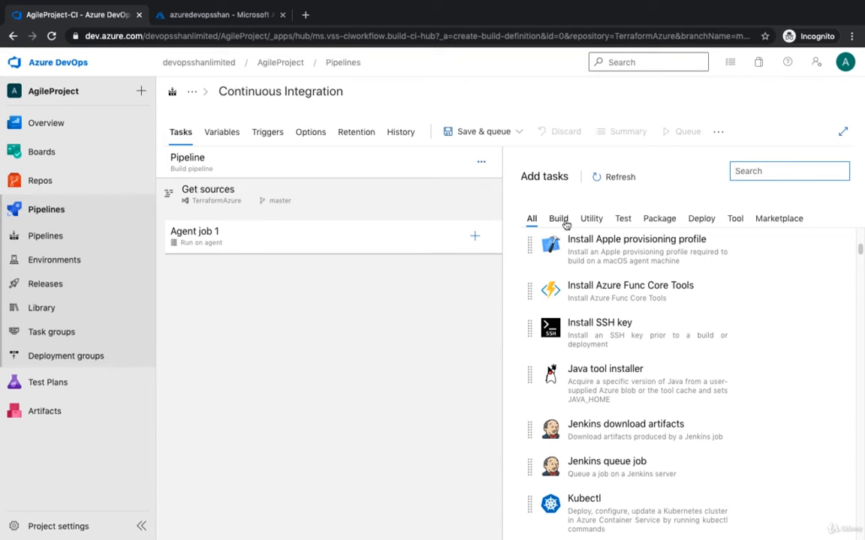
pyautogui.click(565, 224)
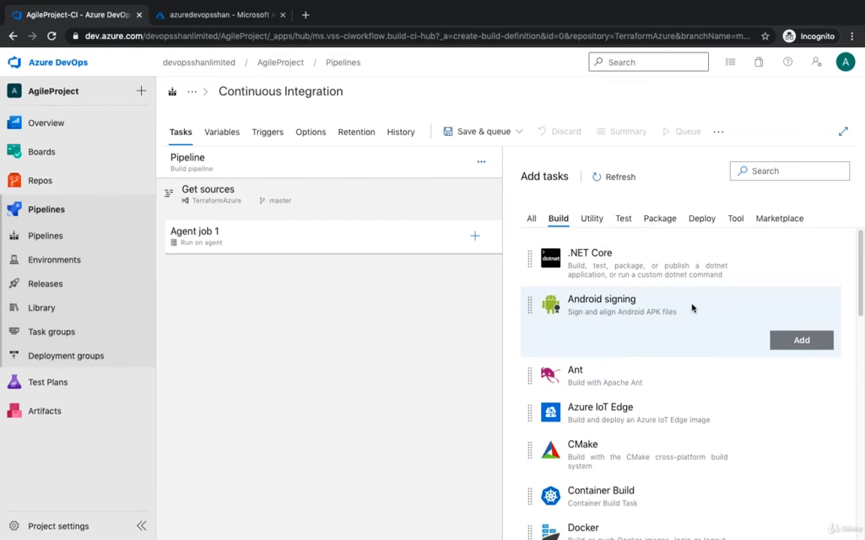
pyautogui.scroll(-3, 714, 417)
pyautogui.scroll(-3, 715, 417)
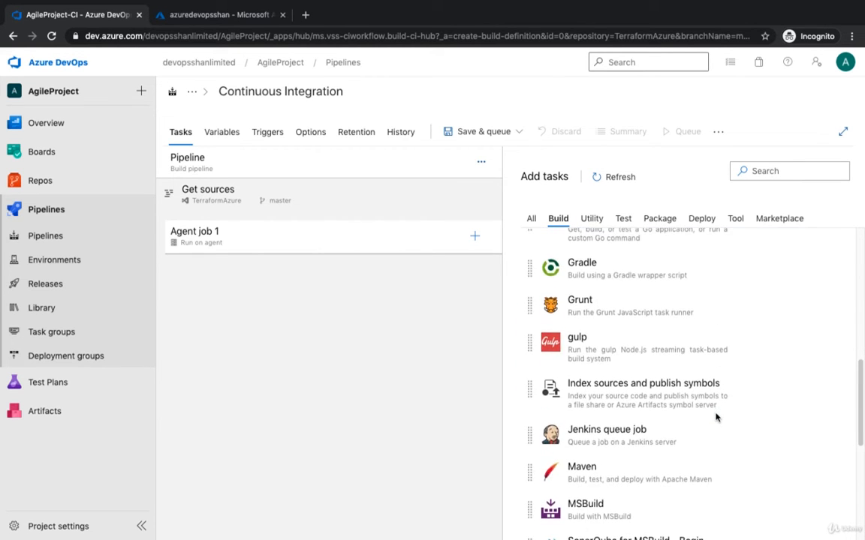
pyautogui.scroll(6, 714, 417)
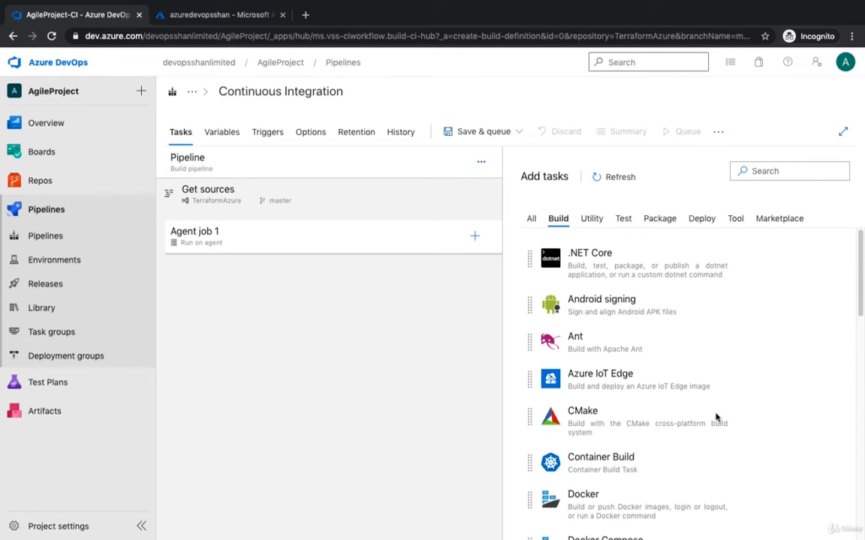
pyautogui.scroll(-1, 634, 319)
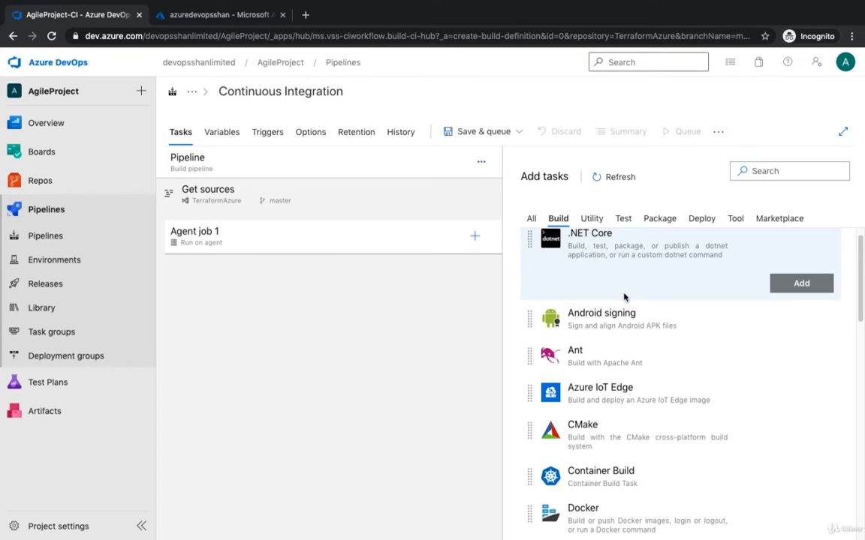
pyautogui.scroll(-2, 626, 343)
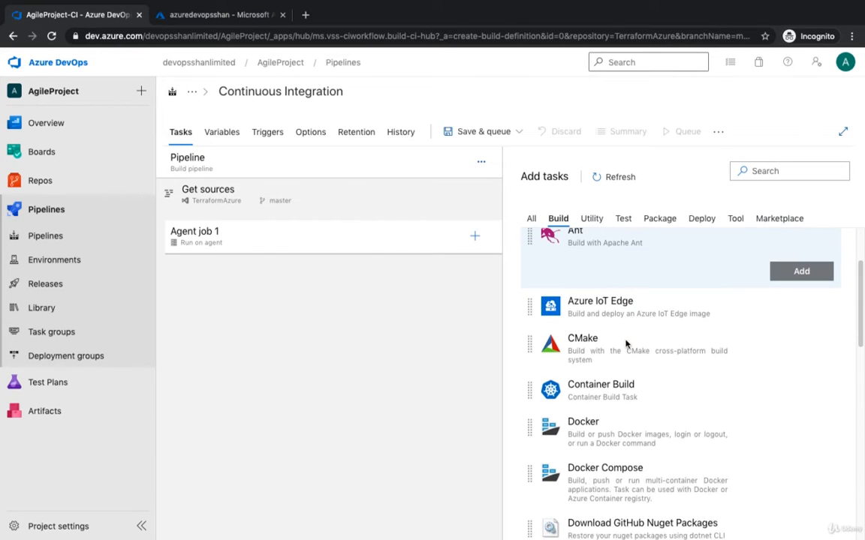
pyautogui.scroll(-1, 625, 344)
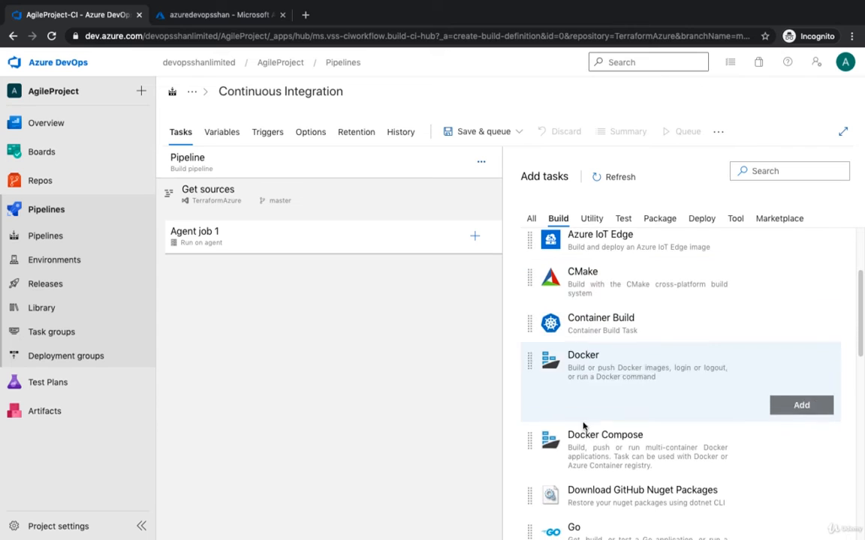
pyautogui.scroll(-3, 593, 355)
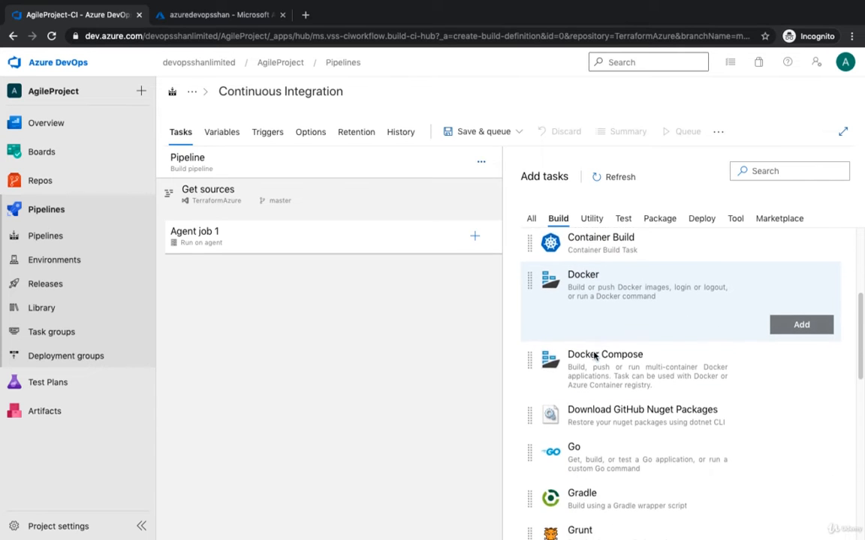
pyautogui.scroll(-9, 591, 283)
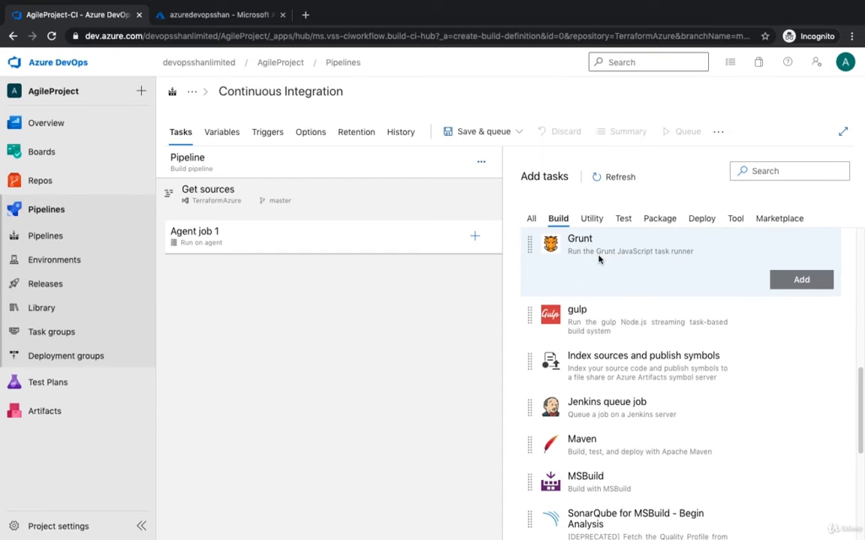
pyautogui.moveTo(614, 448)
pyautogui.scroll(-9, 591, 420)
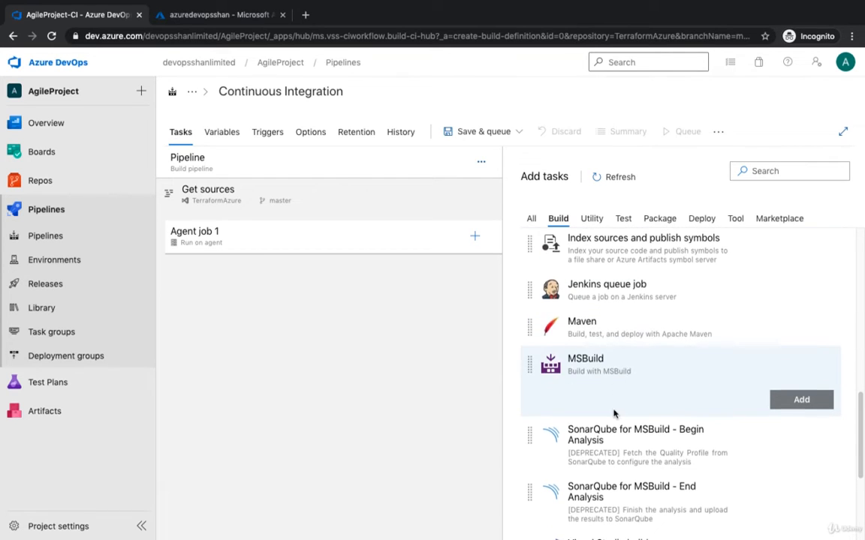
pyautogui.scroll(-1, 613, 414)
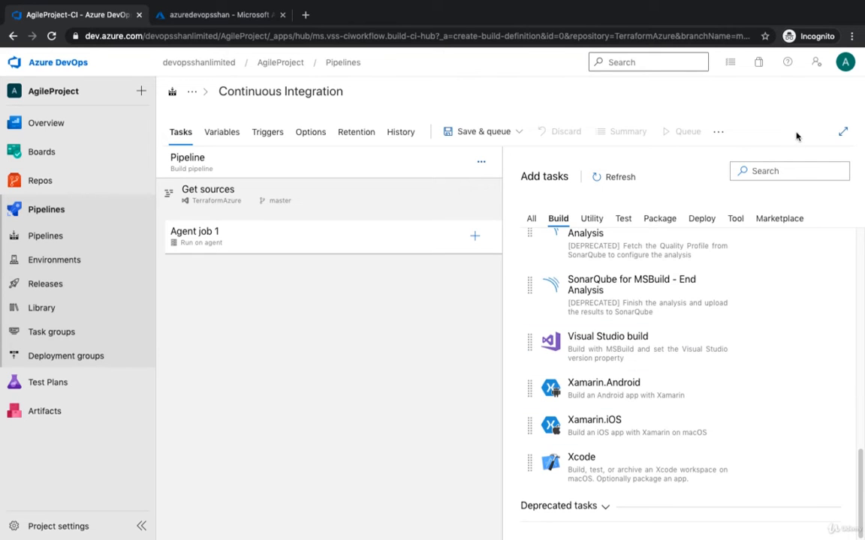
# Search the tasks for "terraform", add the Terraform tool installer to Agent job 1 and open its settings
pyautogui.click(782, 169)
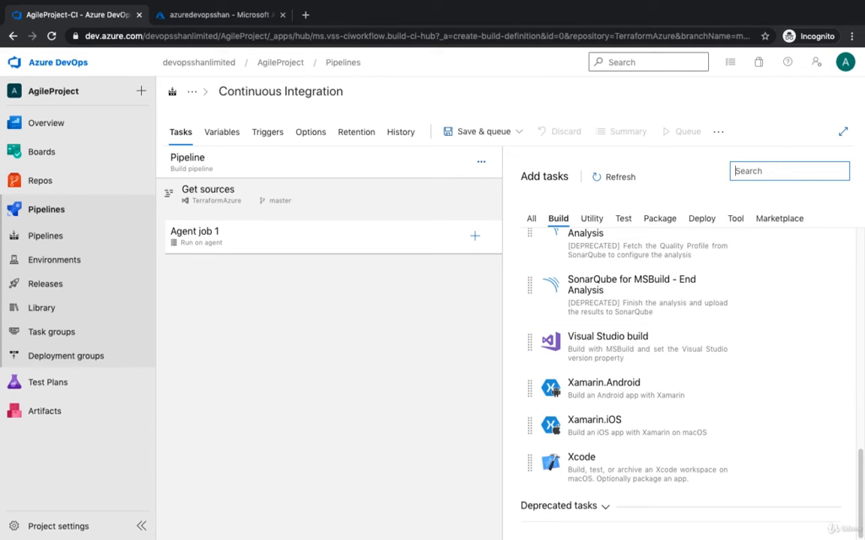
pyautogui.write('terraform')
pyautogui.moveTo(743, 297)
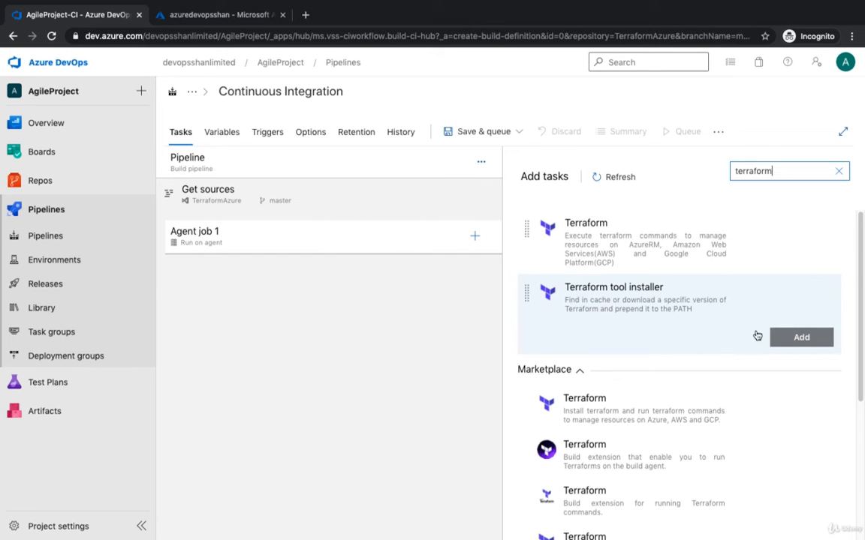
pyautogui.click(802, 342)
pyautogui.click(316, 272)
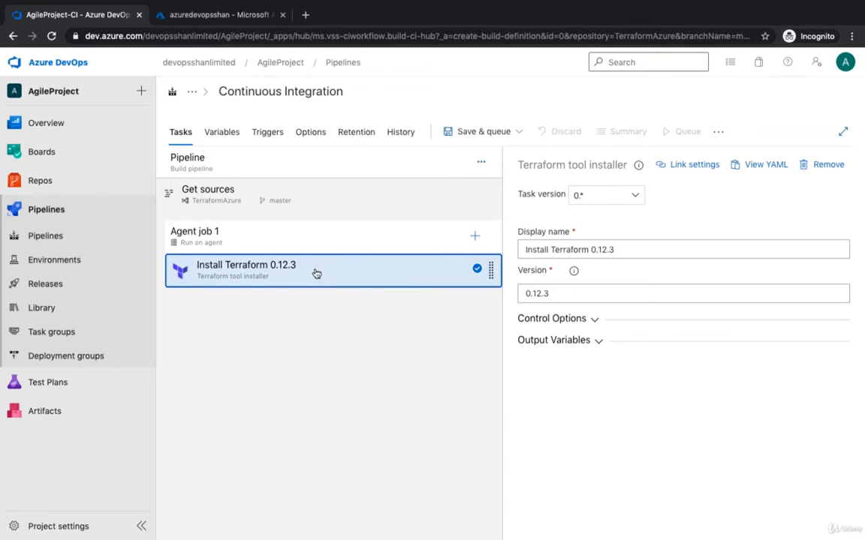
# Review the Terraform installer's version and control options, switching its Enabled setting off and back on
pyautogui.click(566, 293)
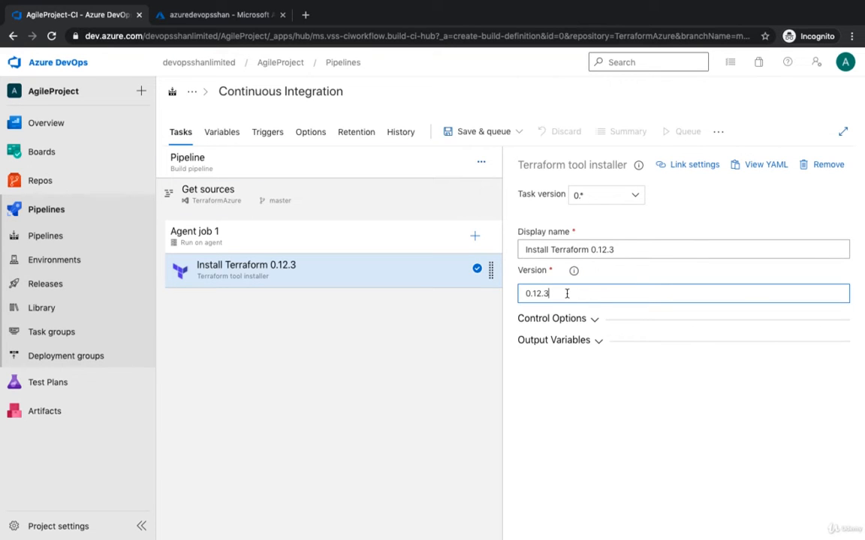
pyautogui.click(576, 320)
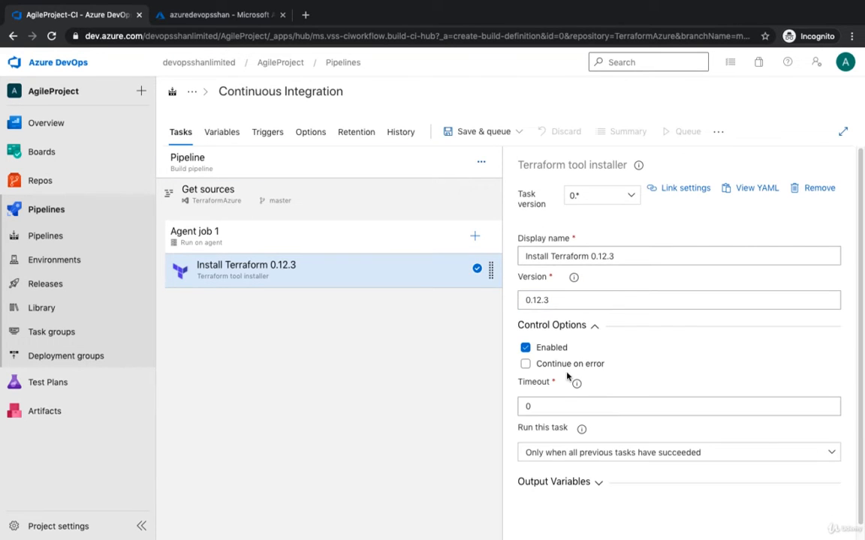
pyautogui.click(542, 349)
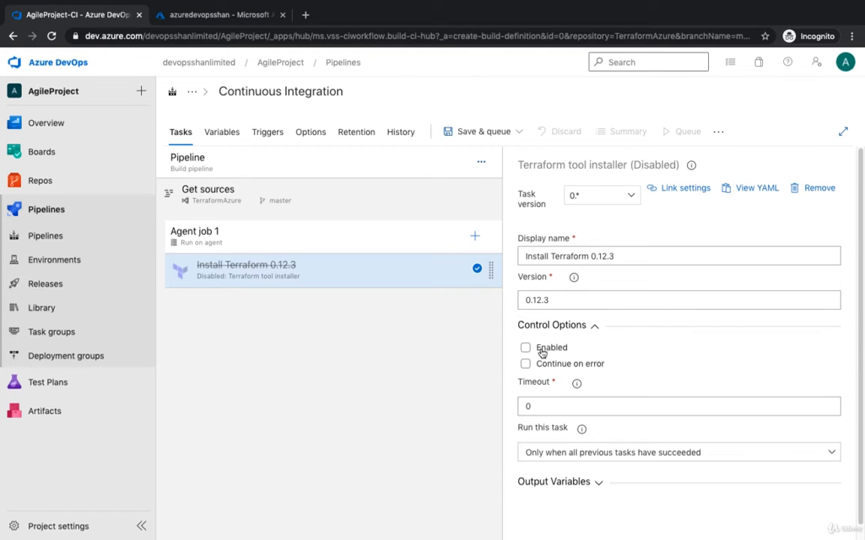
pyautogui.click(542, 349)
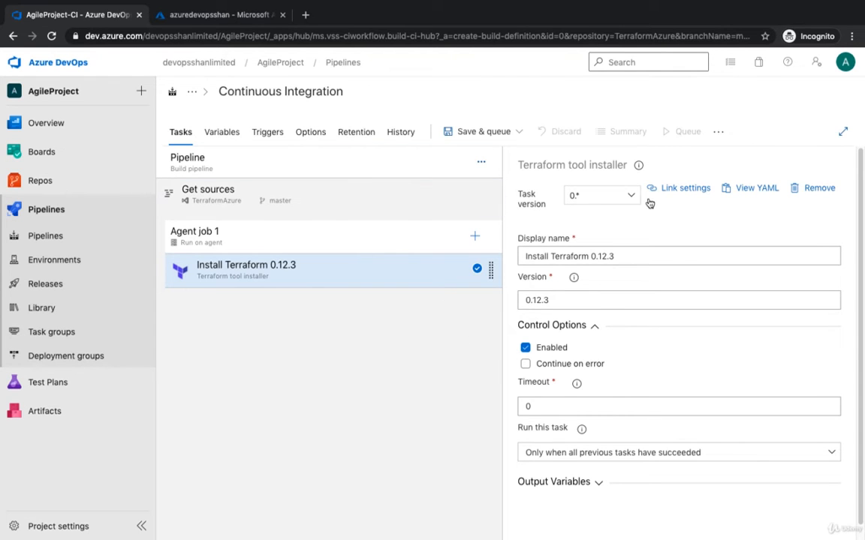
# Search the tasks for "terraform", add the Terraform task to Agent job 1 and open its settings
pyautogui.click(474, 236)
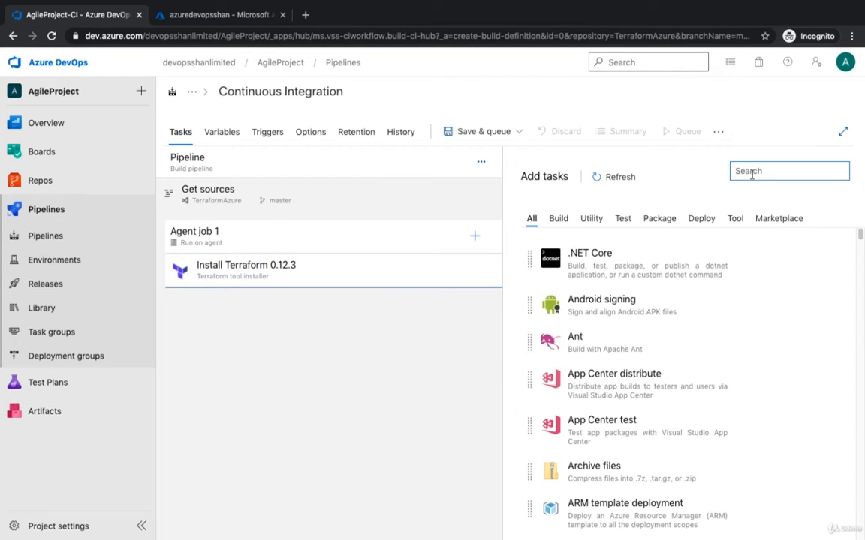
pyautogui.write('terra')
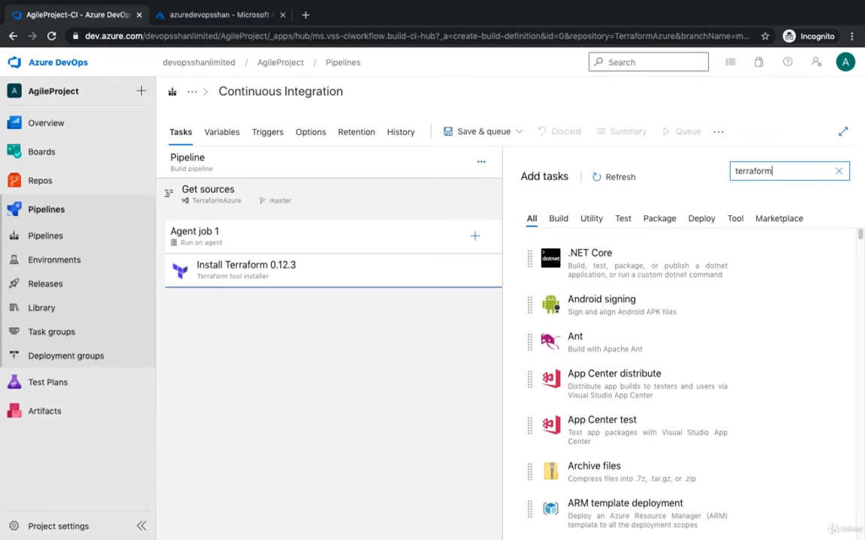
pyautogui.write('form')
pyautogui.click(801, 293)
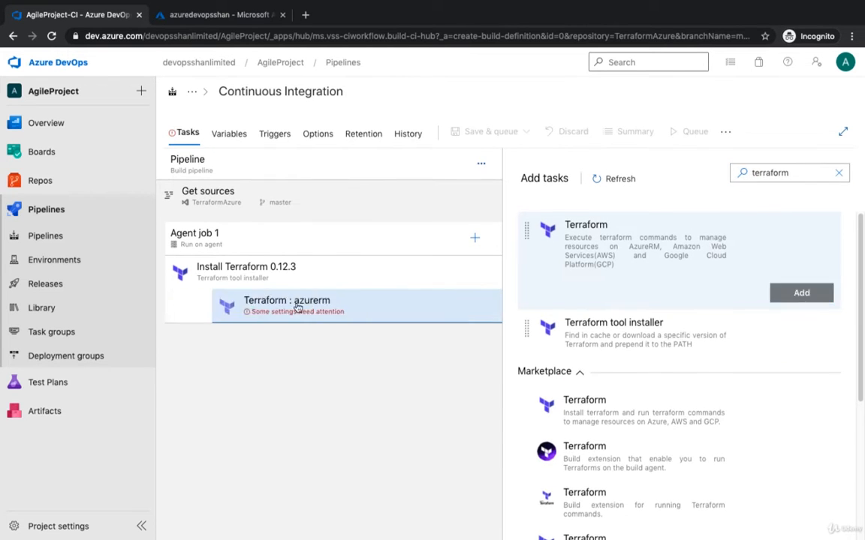
pyautogui.click(301, 308)
# Change the Terraform task's display name to "Terraform : azurermInit" and choose azurerm as its provider
pyautogui.click(613, 308)
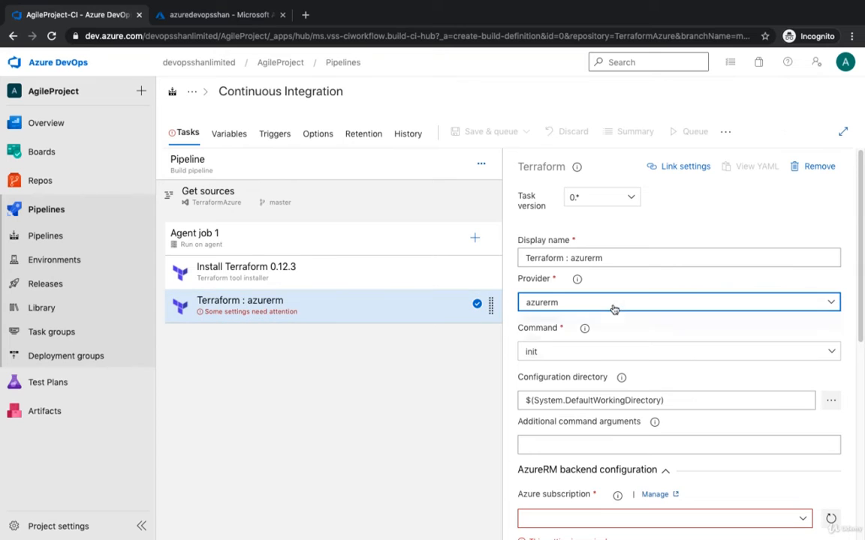
pyautogui.doubleClick(598, 258)
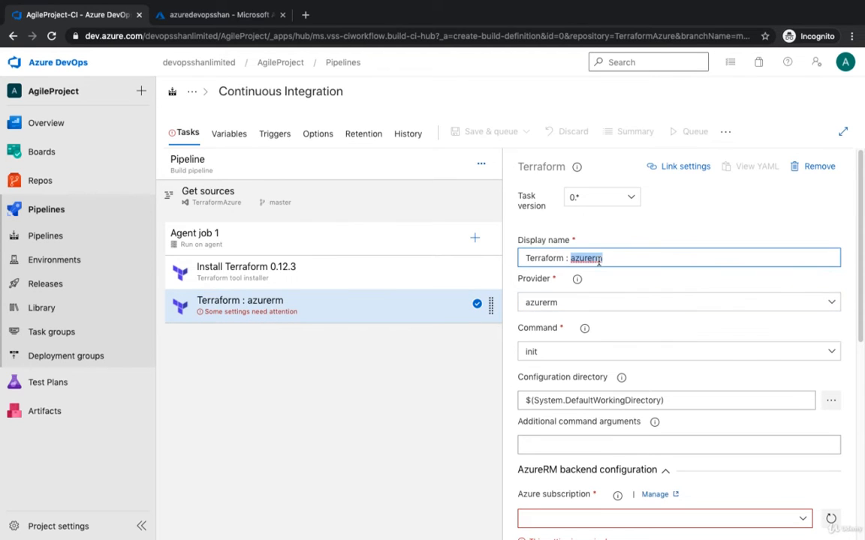
pyautogui.click(611, 256)
pyautogui.write('Init')
pyautogui.click(574, 302)
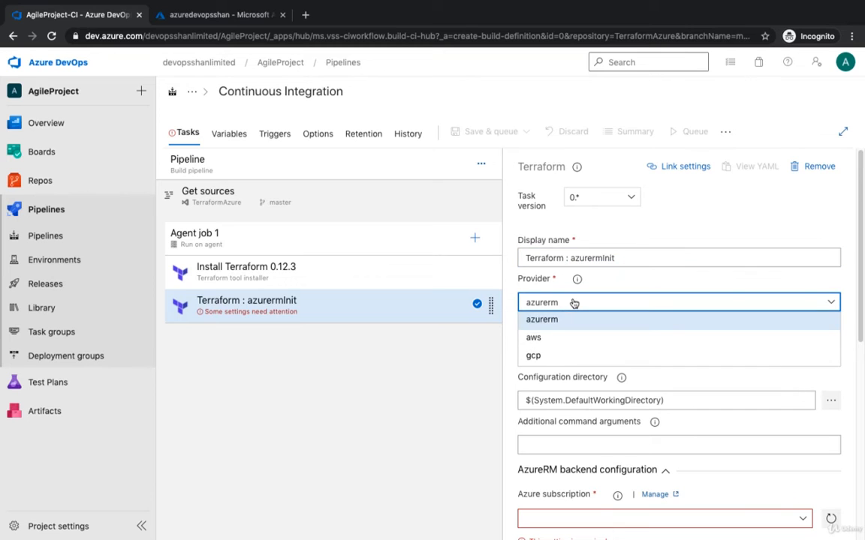
pyautogui.click(545, 325)
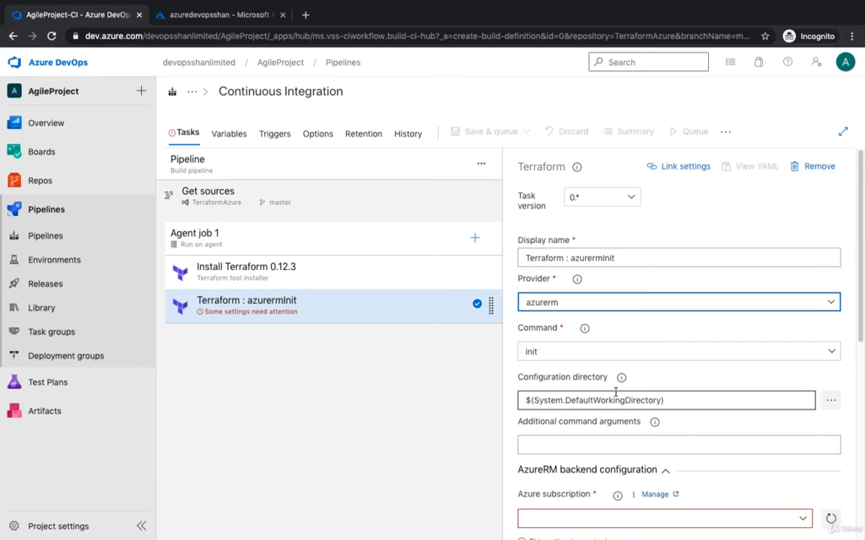
# Examine the configuration directory setting of the Terraform init task
pyautogui.scroll(-1, 628, 397)
pyautogui.moveTo(545, 339); pyautogui.dragTo(627, 341)
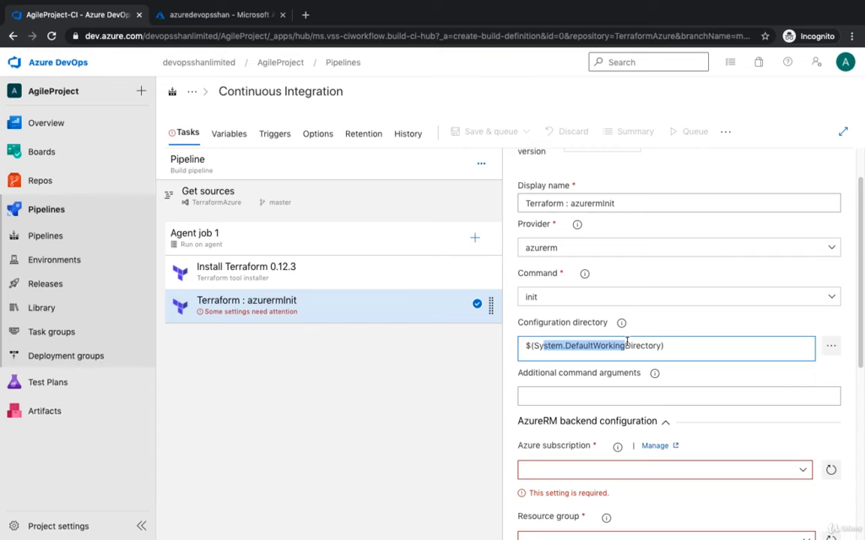
pyautogui.tripleClick(671, 348)
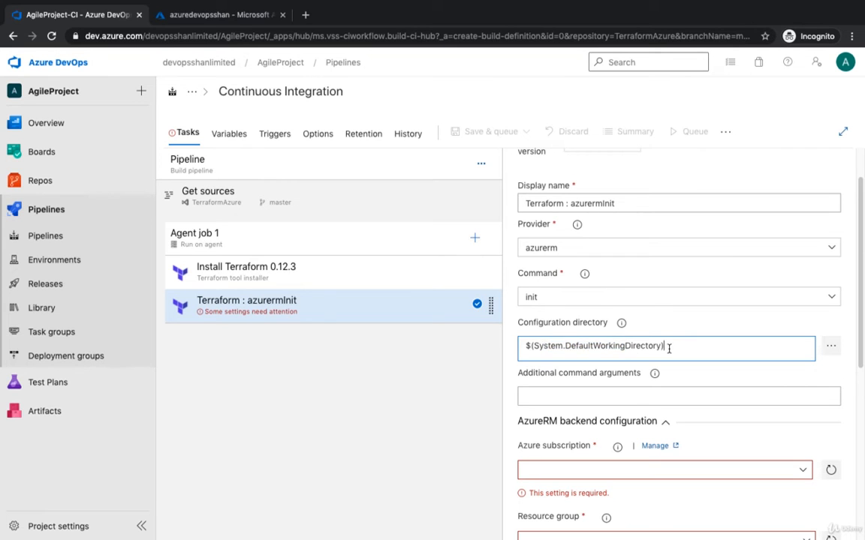
# Inspect the Terraform init task's configuration directory path and open its path browser, keeping $(System.DefaultWorkingDirectory)
pyautogui.scroll(-1, 642, 358)
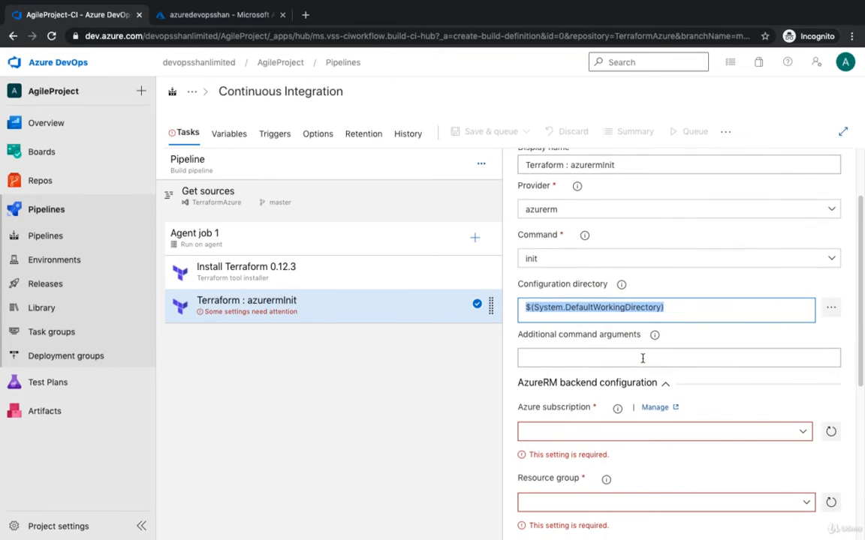
pyautogui.click(561, 315)
pyautogui.doubleClick(550, 310)
pyautogui.doubleClick(610, 307)
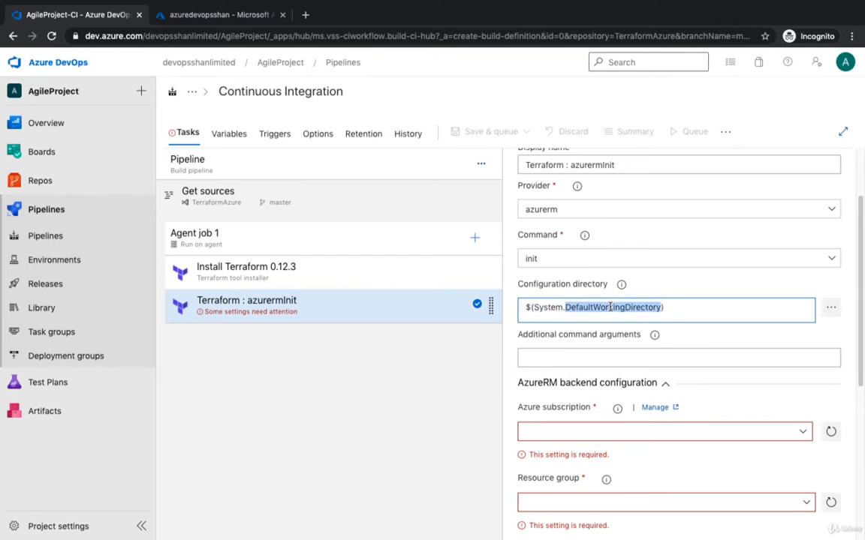
pyautogui.scroll(-3, 610, 307)
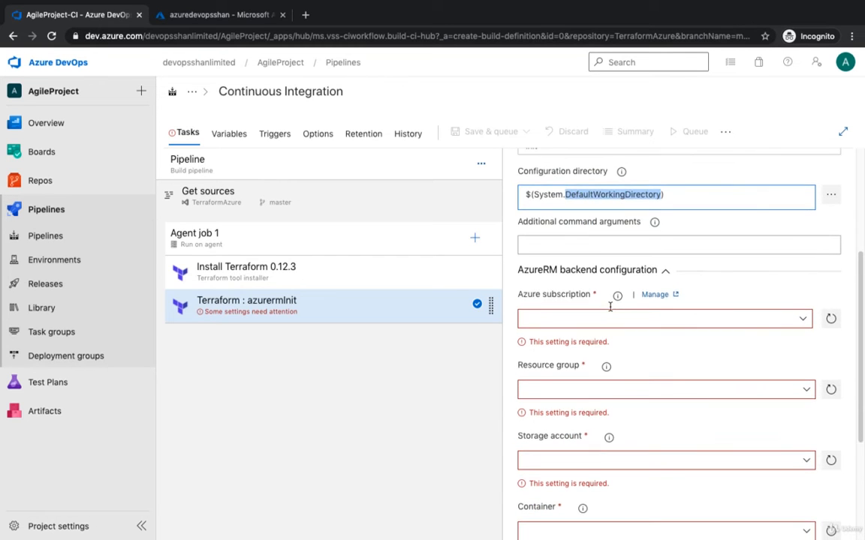
pyautogui.click(830, 195)
pyautogui.click(544, 425)
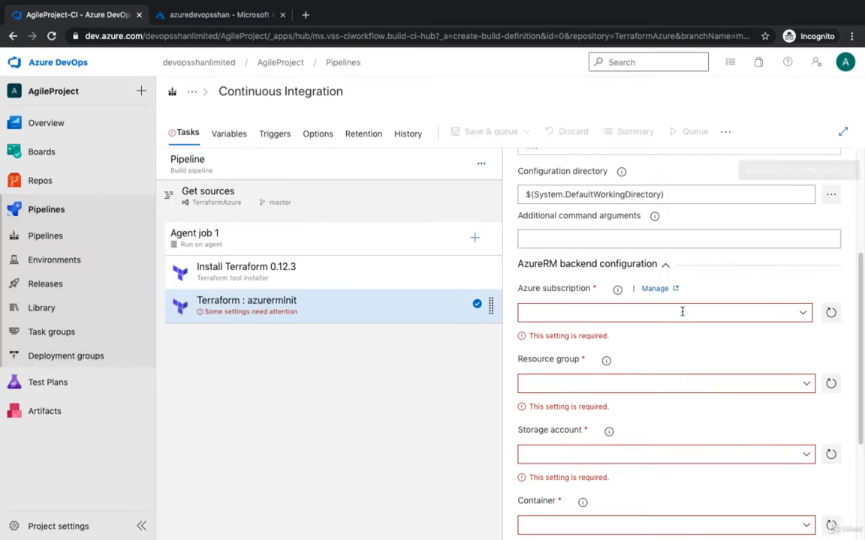
# Set the AzureRM backend's subscription to the available Azure subscription 1 service connection and its resource group to AzureDevOps
pyautogui.click(805, 315)
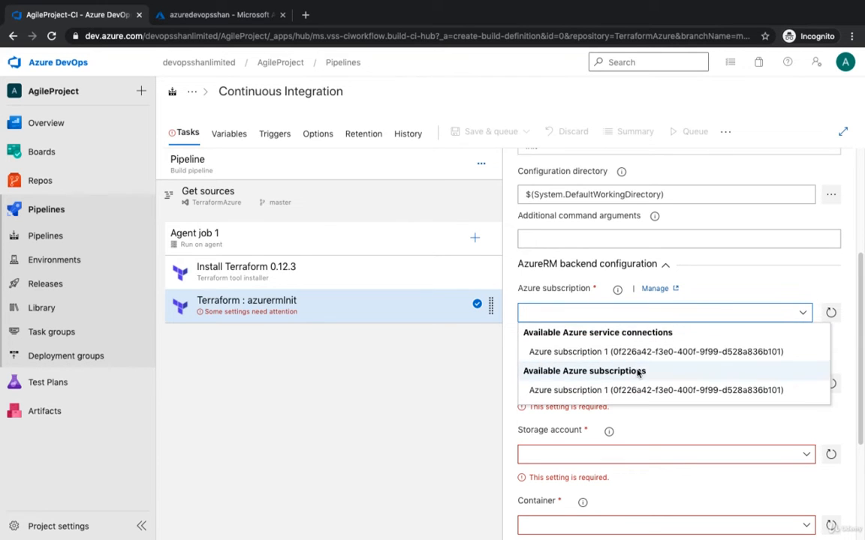
pyautogui.click(663, 353)
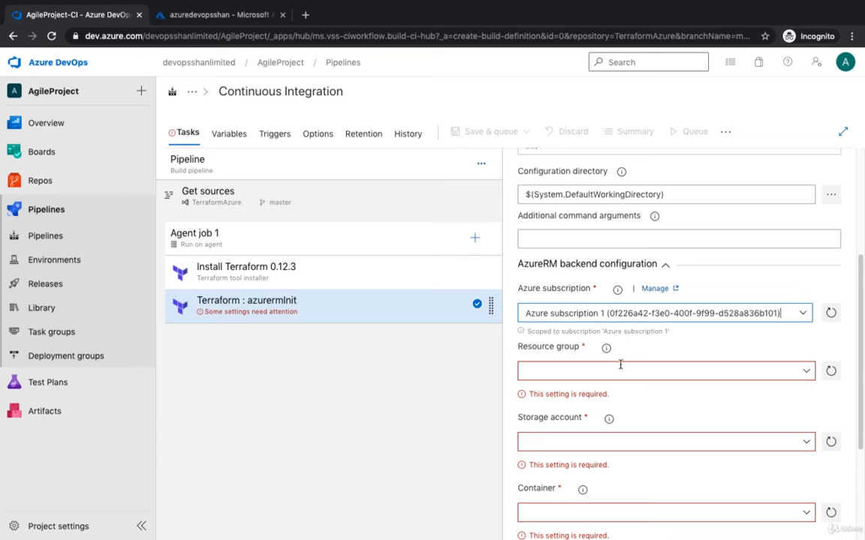
pyautogui.click(806, 371)
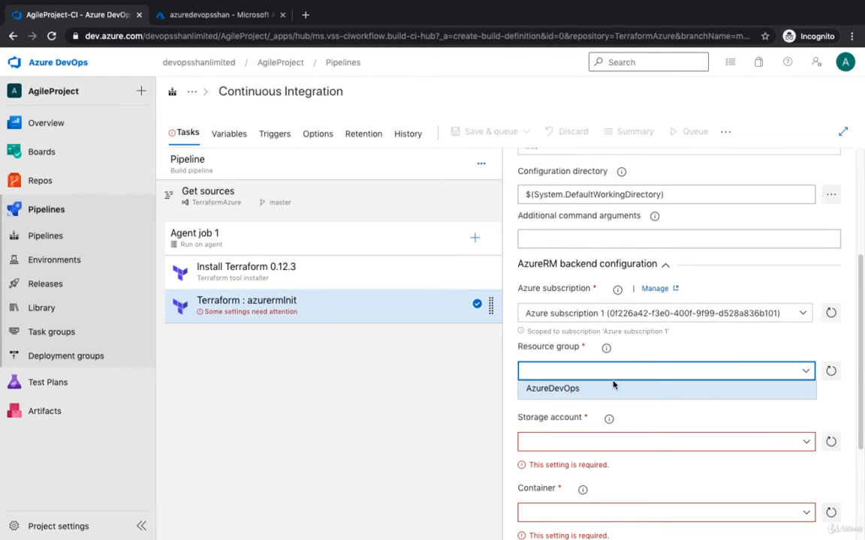
pyautogui.click(565, 388)
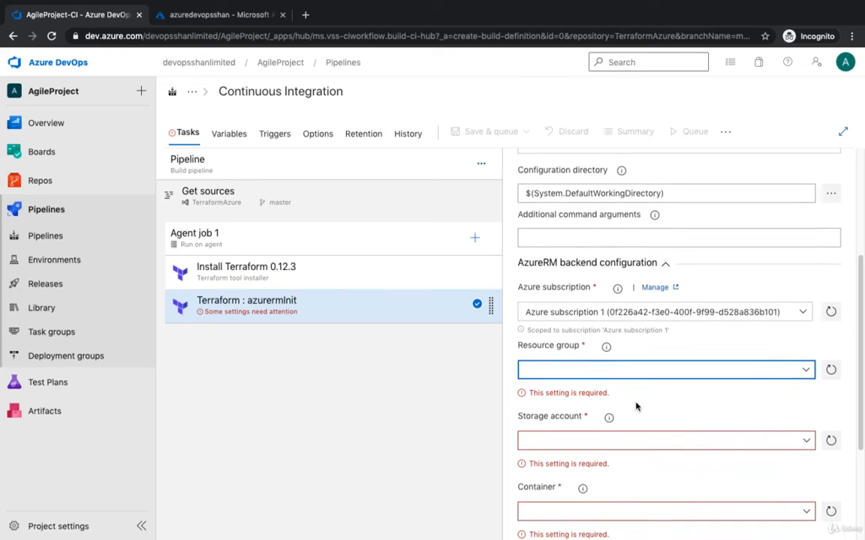
pyautogui.scroll(-2, 661, 316)
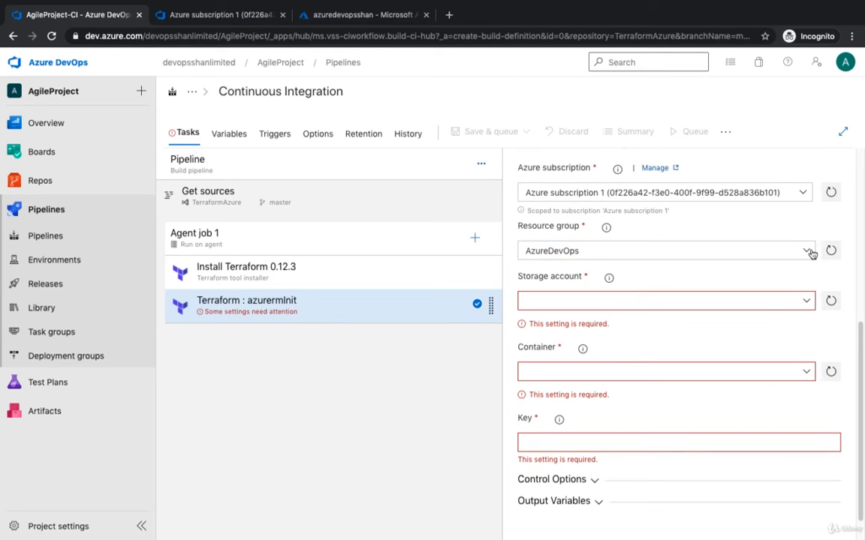
# Look up the storage account name in the Azure portal and set the backend's storage account to azuredevopsshan
pyautogui.click(805, 301)
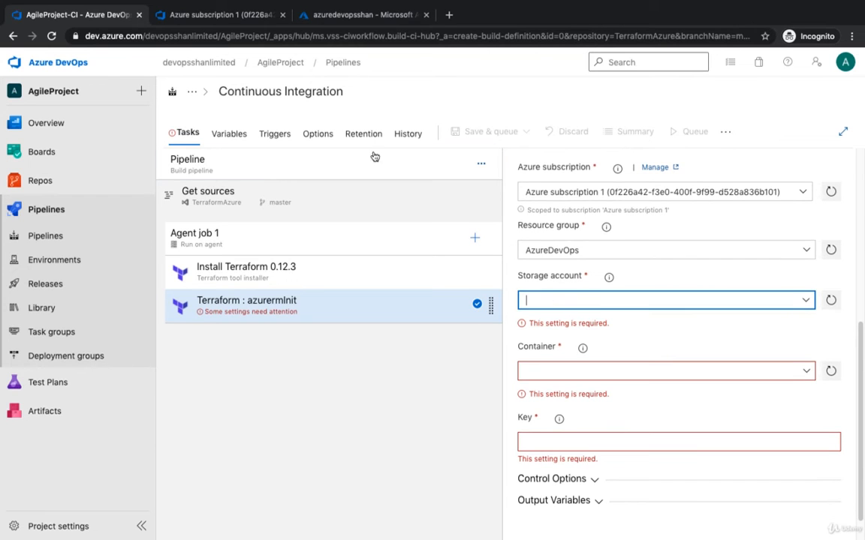
pyautogui.click(250, 19)
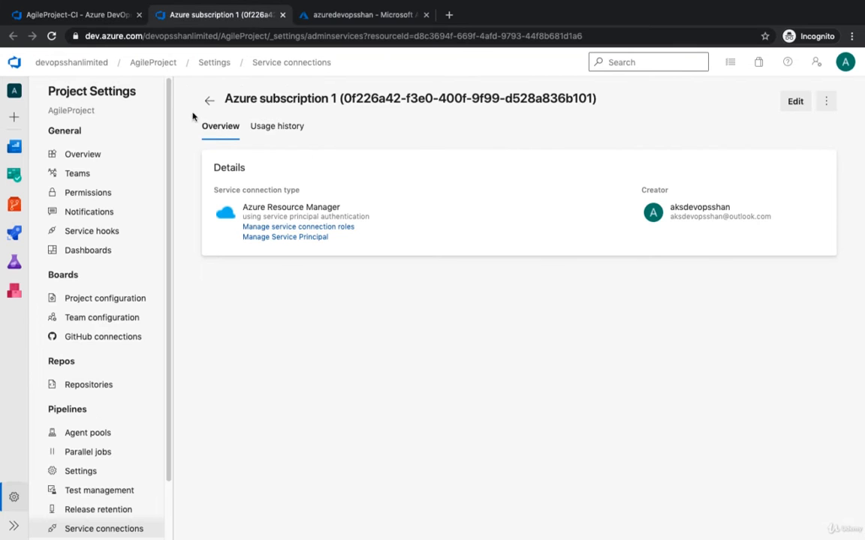
pyautogui.click(332, 14)
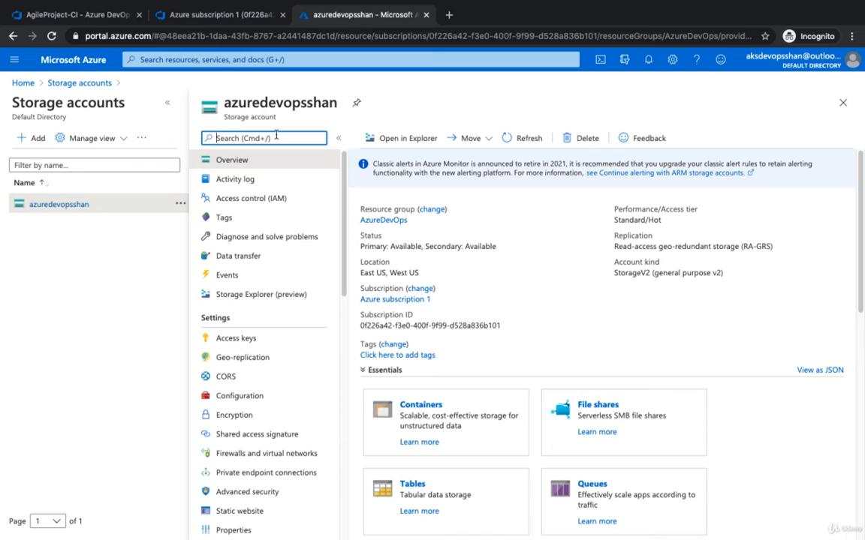
pyautogui.doubleClick(313, 105)
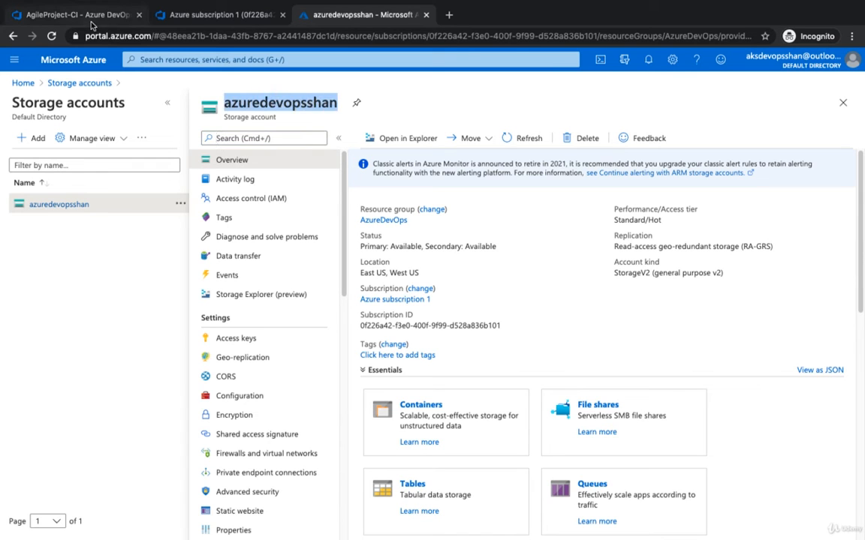
pyautogui.click(90, 15)
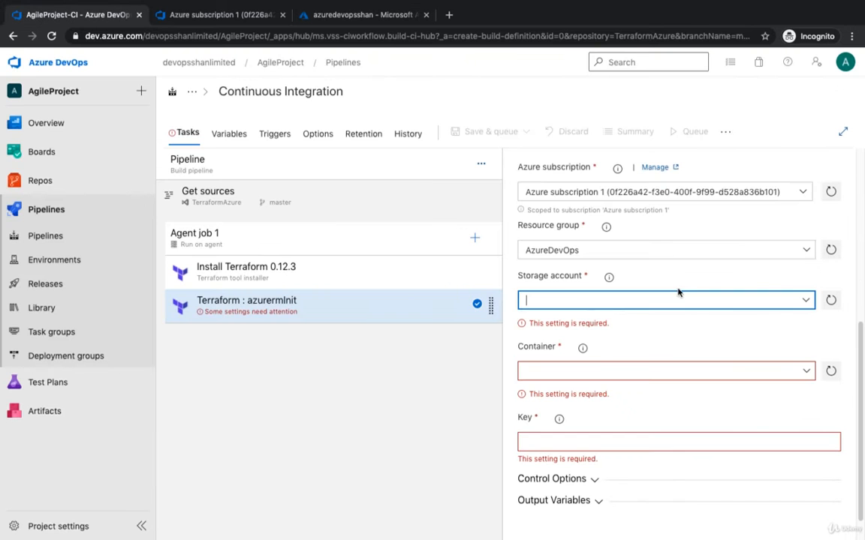
pyautogui.click(808, 306)
pyautogui.scroll(1, 673, 318)
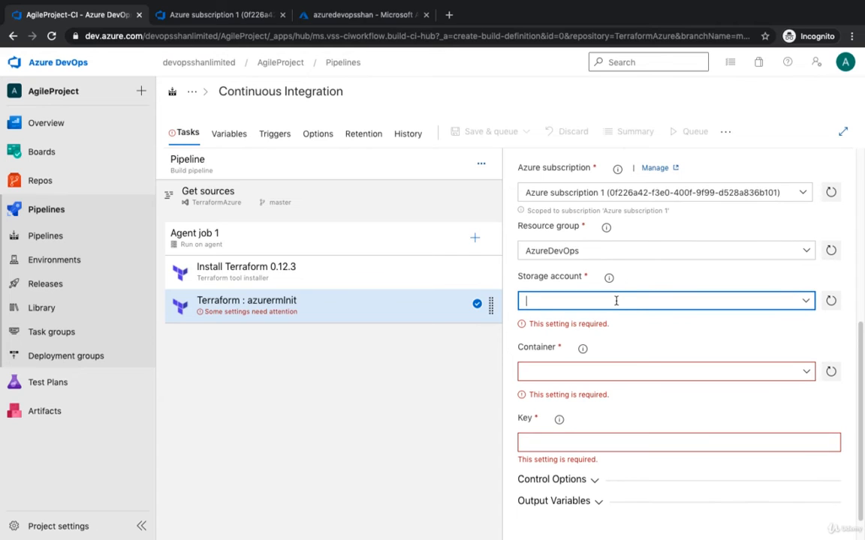
pyautogui.write('azuredevopsshan')
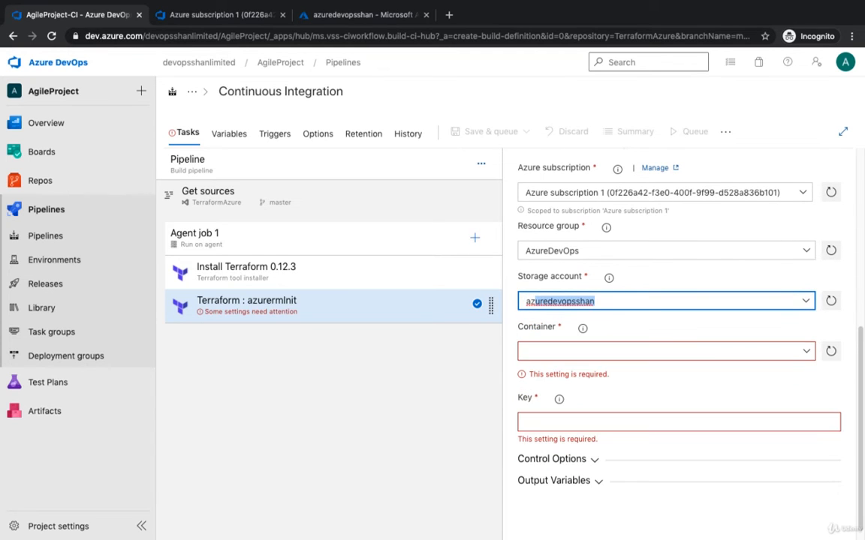
pyautogui.press('Return')
# Switch to the Azure portal and create a private container named "blob" in the azuredevopsshan storage account
pyautogui.click(807, 353)
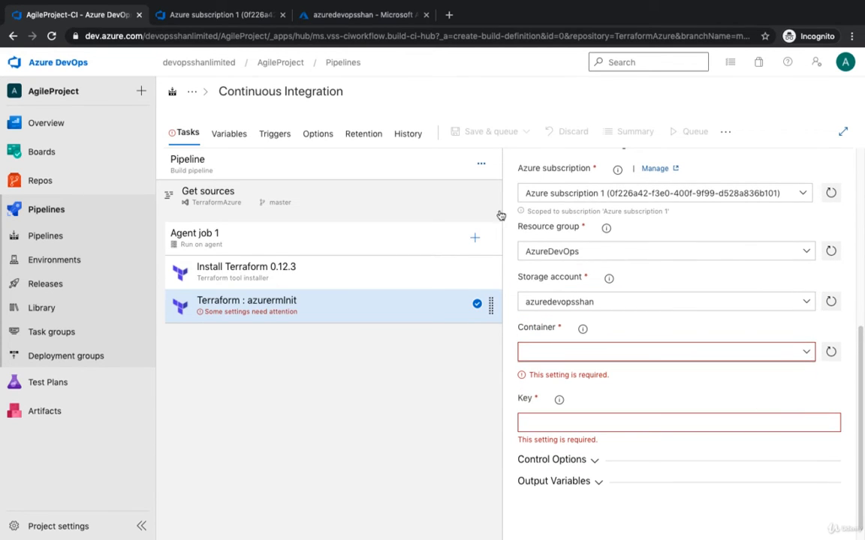
pyautogui.click(341, 17)
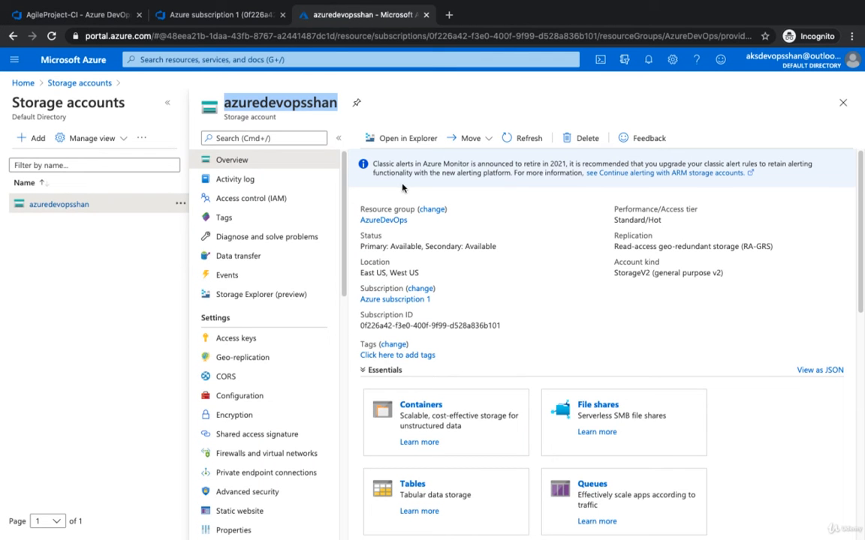
pyautogui.scroll(-3, 279, 338)
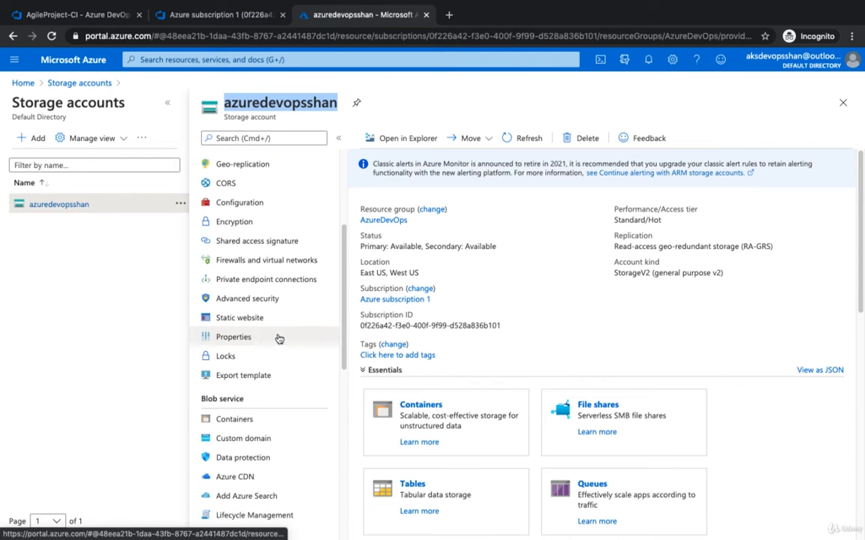
pyautogui.click(244, 410)
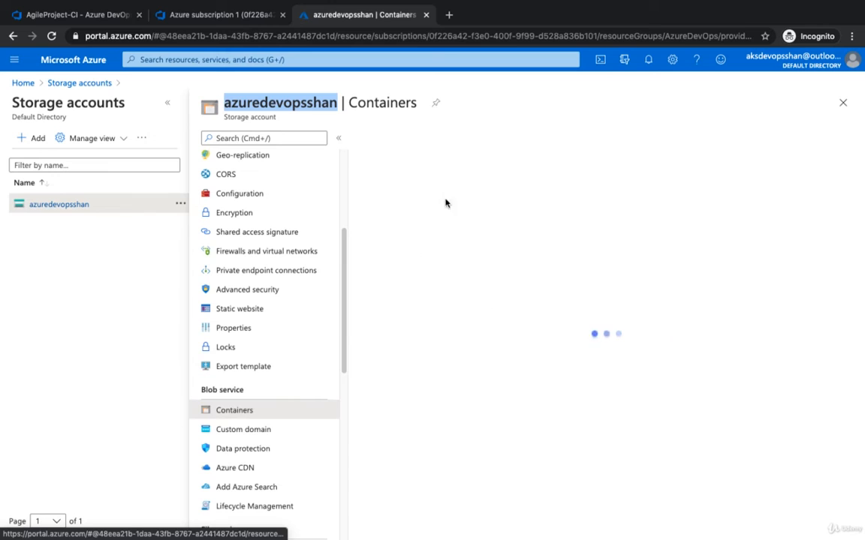
pyautogui.click(404, 140)
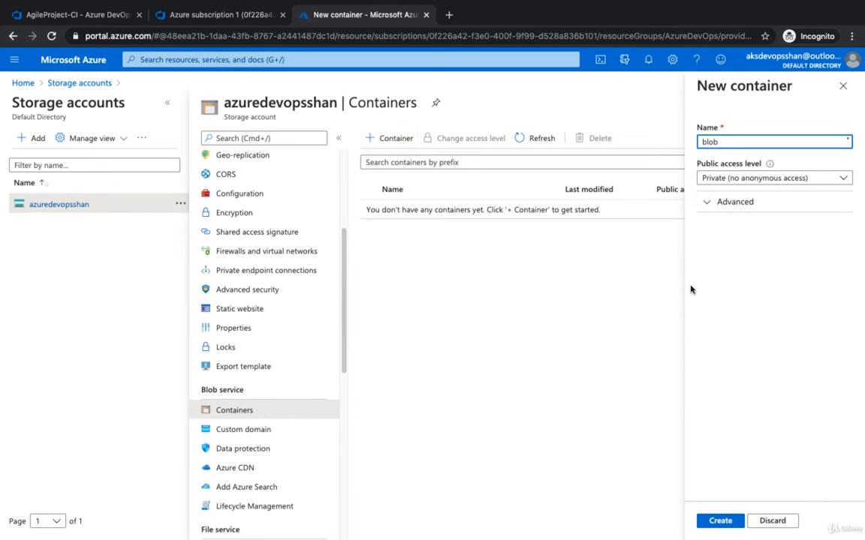
pyautogui.click(728, 523)
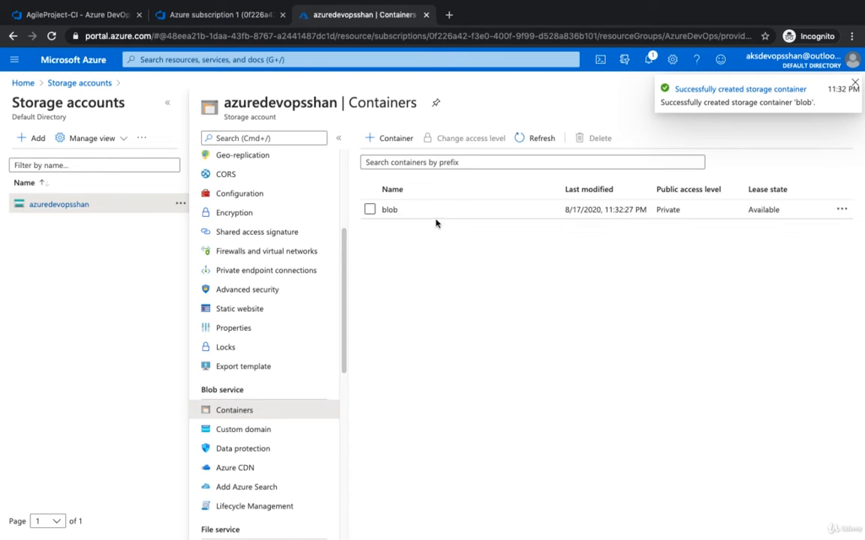
# Copy the container name "blob" and paste it as the backend's container in the Azure DevOps Terraform init task
pyautogui.moveTo(415, 212); pyautogui.dragTo(384, 213)
pyautogui.hotkey('ctrl', 'c')
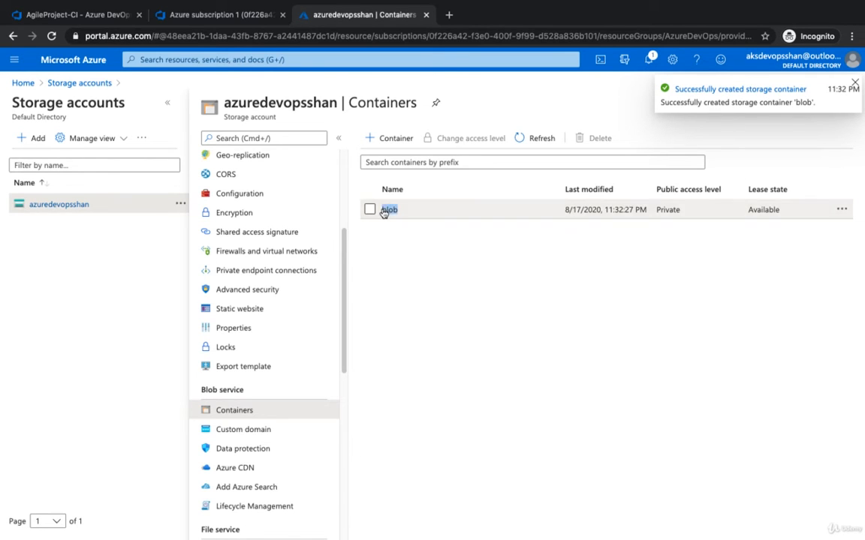
pyautogui.click(107, 17)
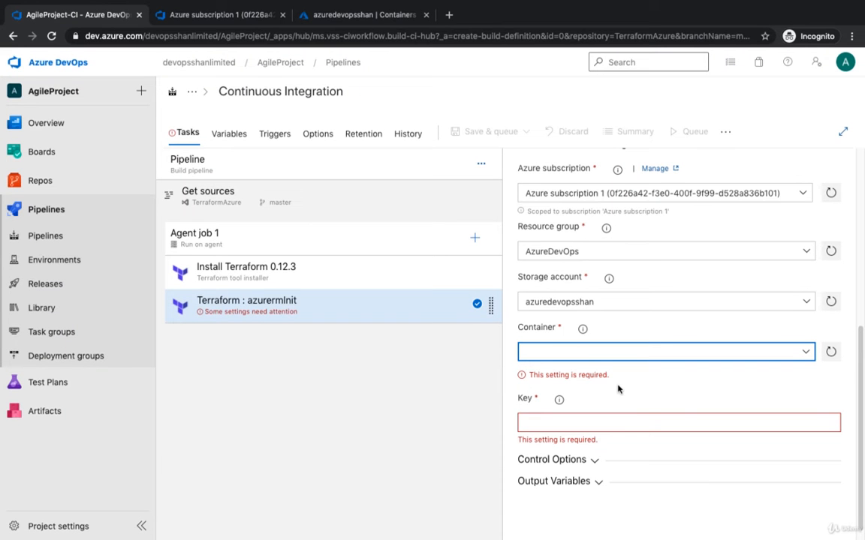
pyautogui.hotkey('ctrl', 'v')
# Copy the storage account's key1 access key from the Azure portal and paste it into the Terraform init task's Key field
pyautogui.click(812, 413)
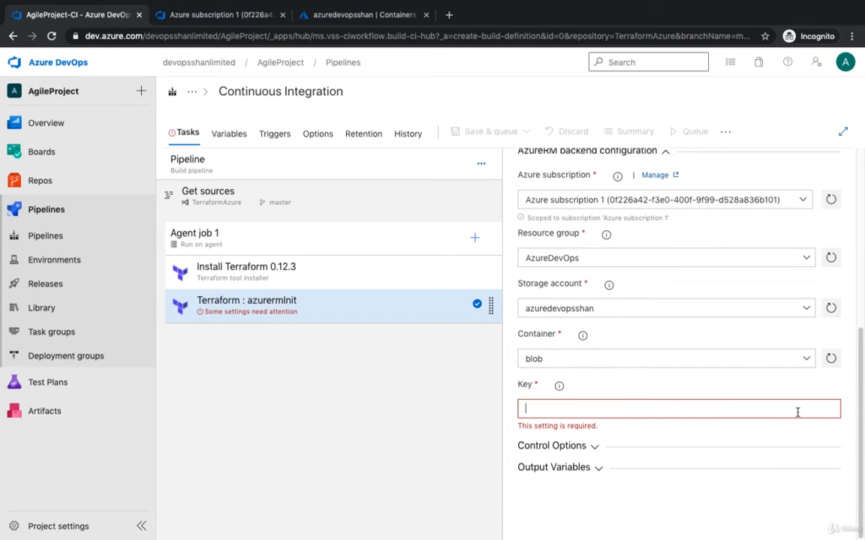
pyautogui.click(348, 17)
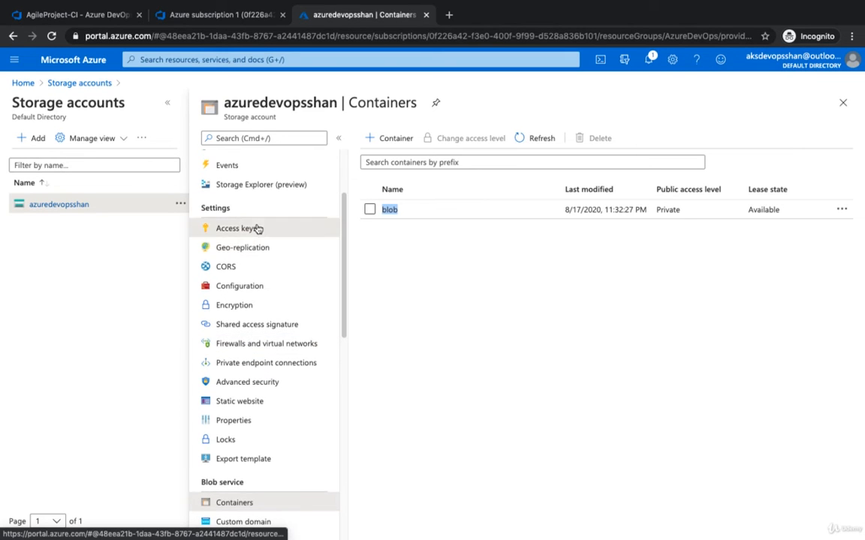
pyautogui.click(256, 228)
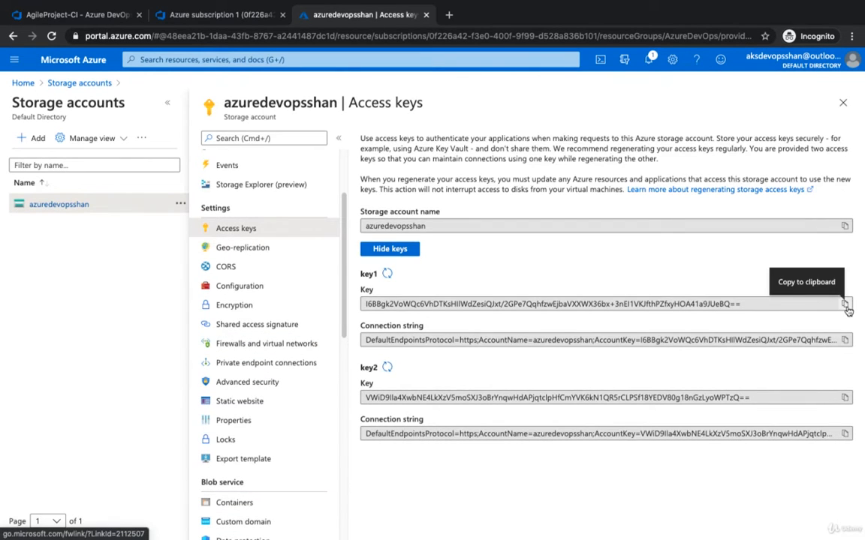
pyautogui.click(845, 304)
pyautogui.click(108, 17)
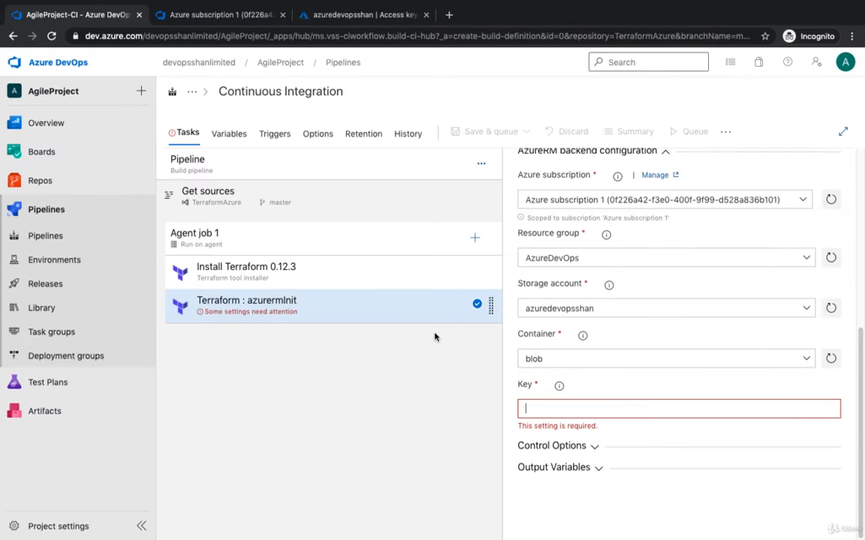
pyautogui.hotkey('ctrl', 'v')
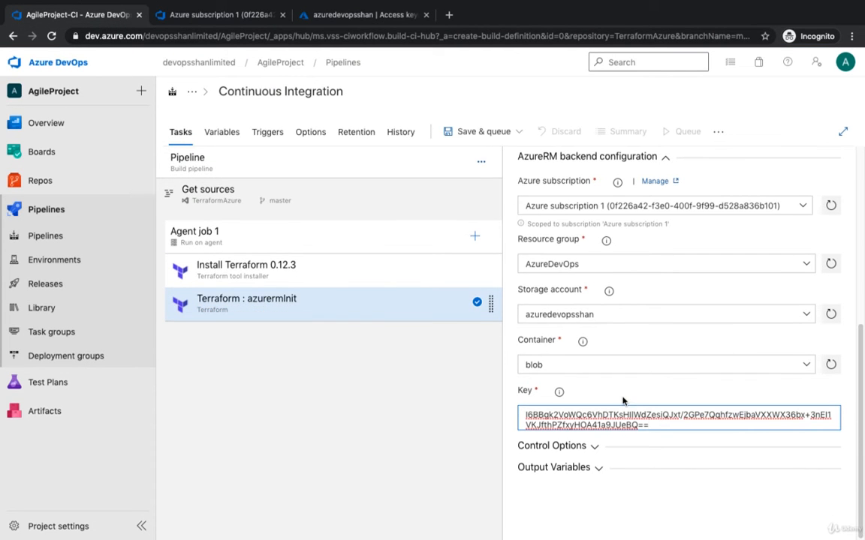
# Search the tasks for "terraform" and add another Terraform task to Agent job 1 after the init task
pyautogui.scroll(2, 680, 356)
pyautogui.scroll(-2, 681, 357)
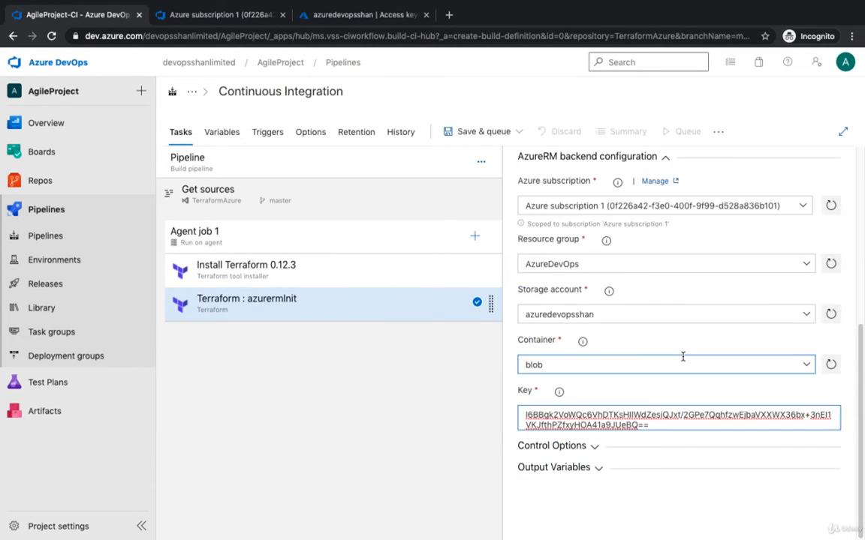
pyautogui.scroll(5, 682, 357)
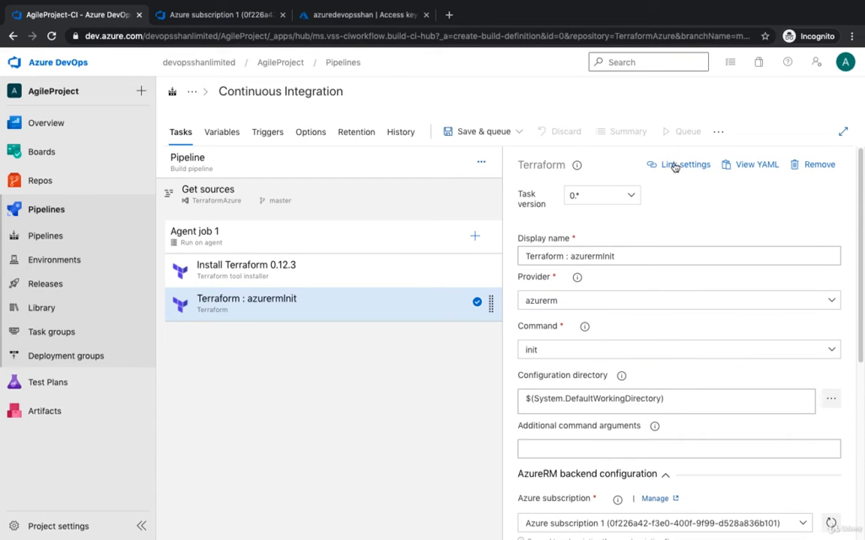
pyautogui.click(474, 235)
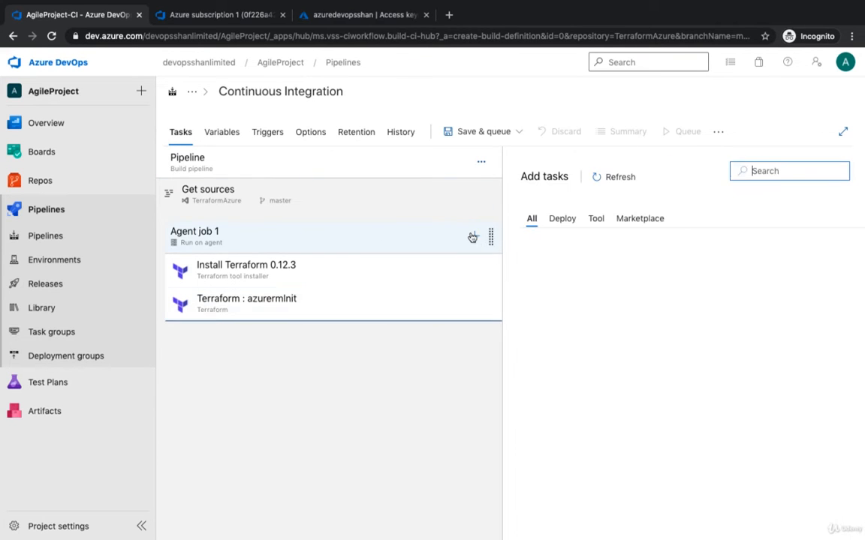
pyautogui.write('terraform')
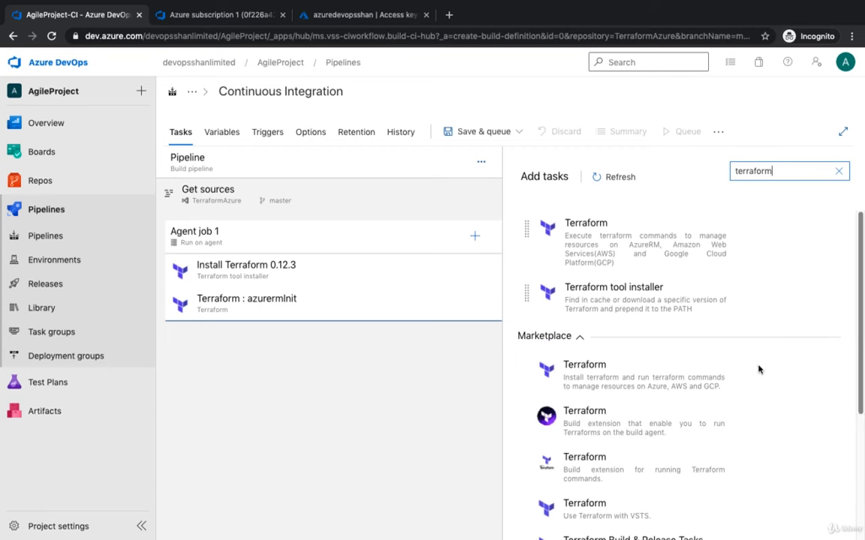
pyautogui.click(747, 267)
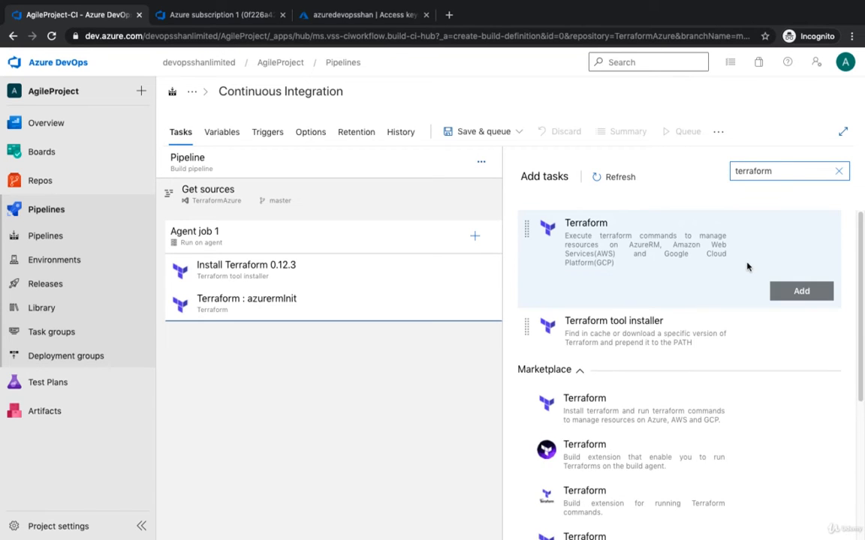
pyautogui.click(801, 291)
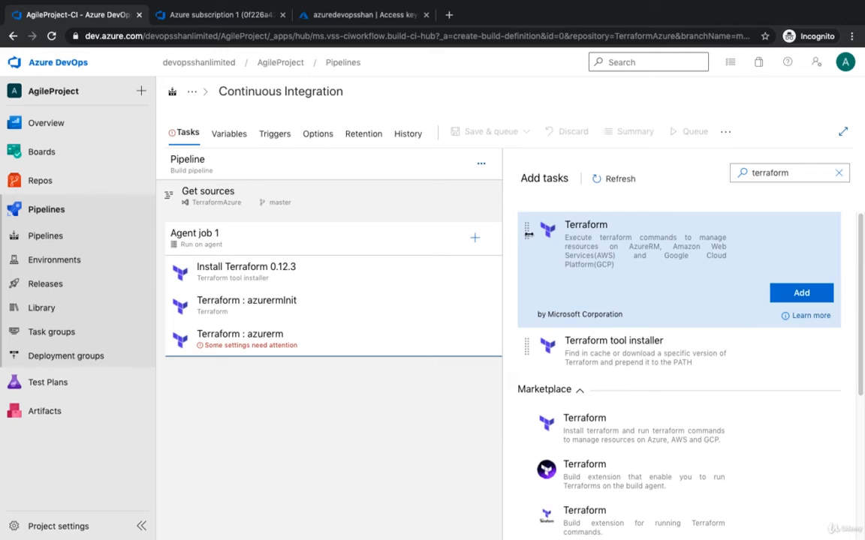
# Set the new Terraform task's command to plan and its Azure subscription to the available service connection "Azure subscription 1"
pyautogui.click(318, 347)
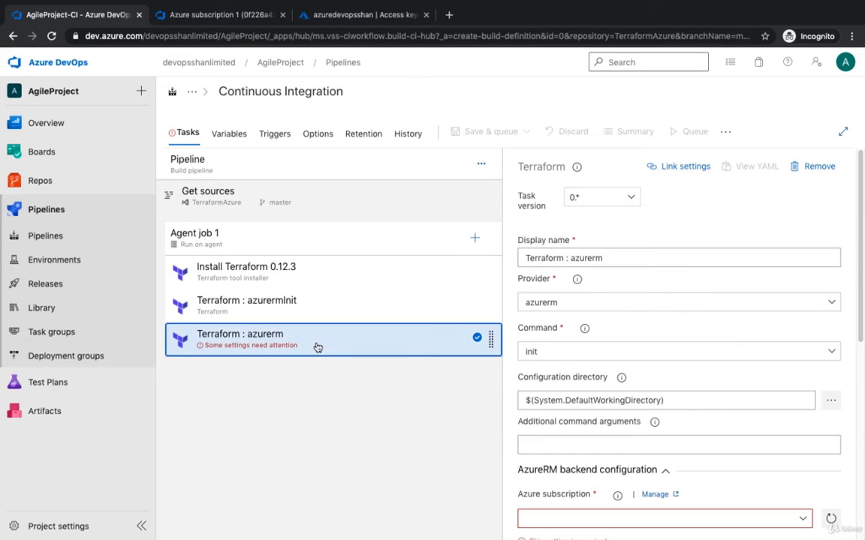
pyautogui.click(734, 351)
pyautogui.click(575, 407)
pyautogui.scroll(-1, 574, 404)
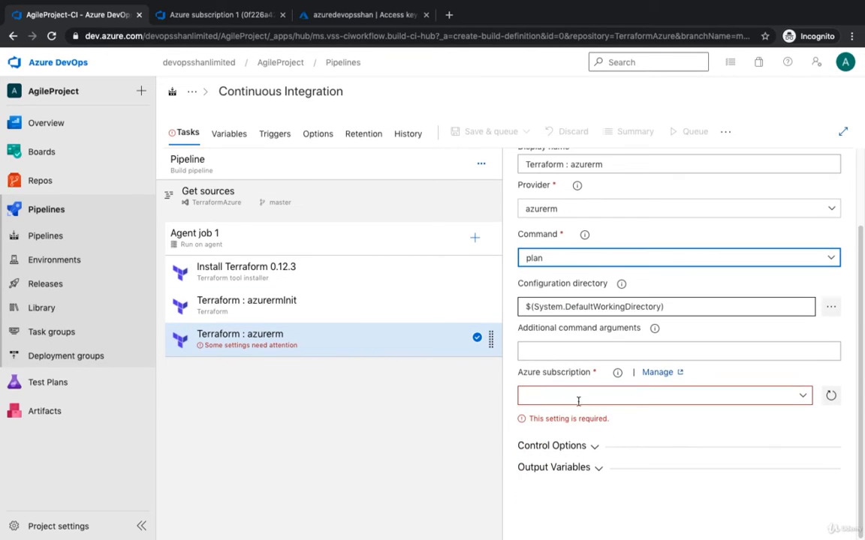
pyautogui.click(802, 397)
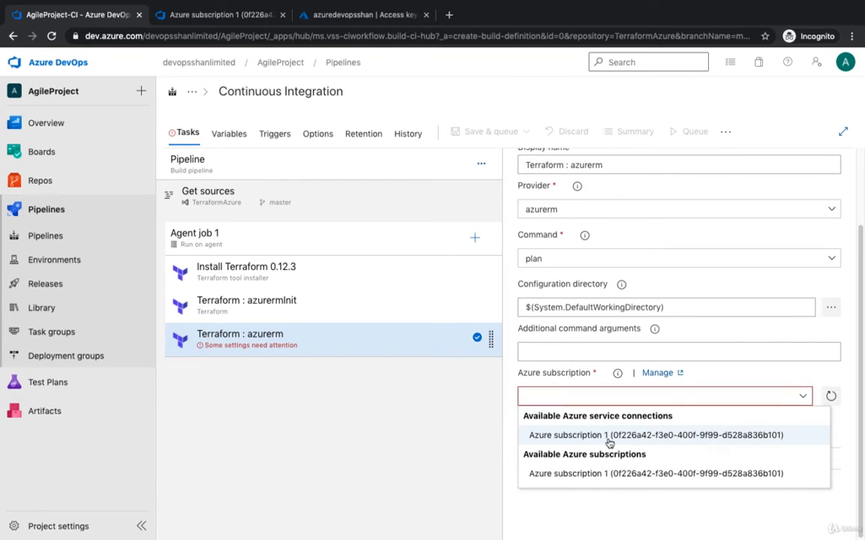
pyautogui.click(608, 437)
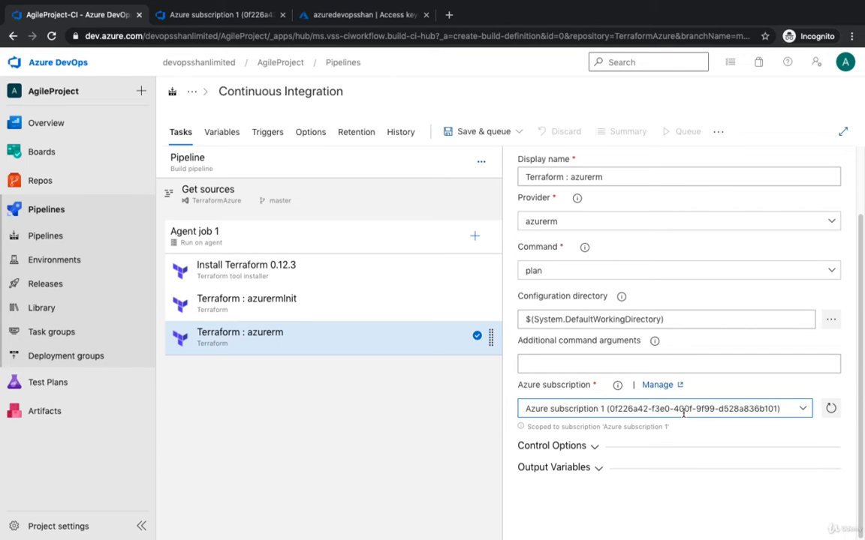
pyautogui.hotkey('ctrl', 'Right')
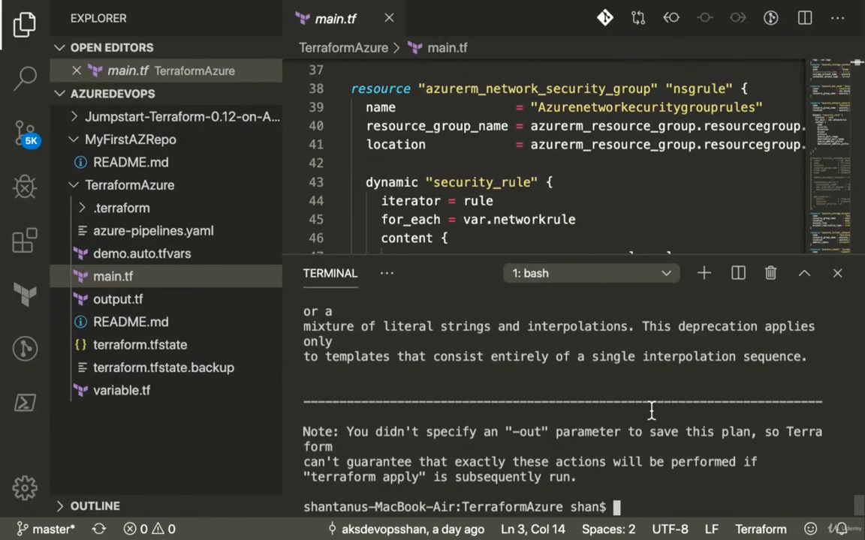
pyautogui.hotkey('ctrl', 'Left')
pyautogui.hotkey('ctrl', 'Right')
pyautogui.hotkey('ctrl', 'Left')
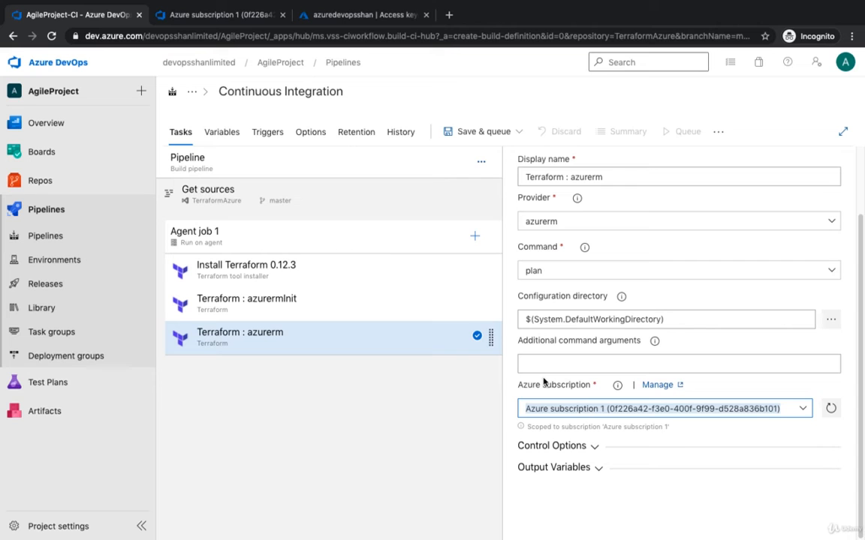
# Search the tasks for "publish arti" and add a Publish build artifacts task to Agent job 1
pyautogui.click(474, 235)
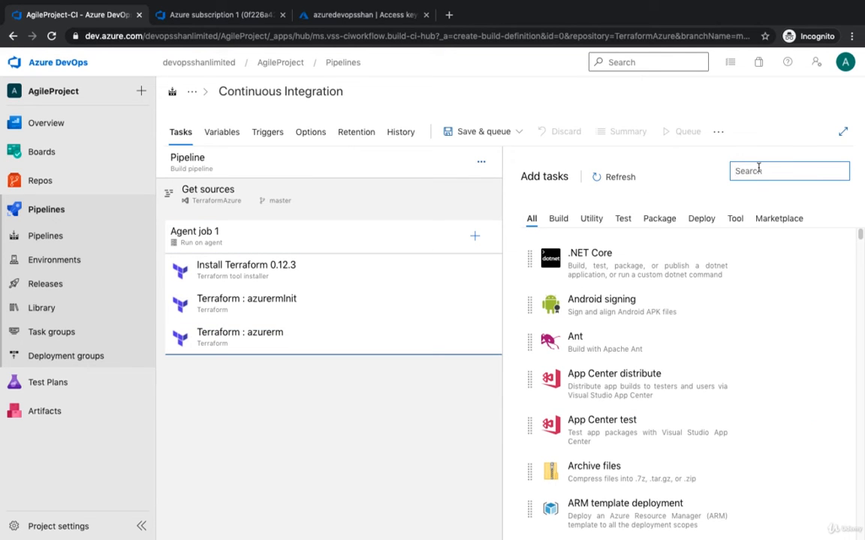
pyautogui.write('publish arti')
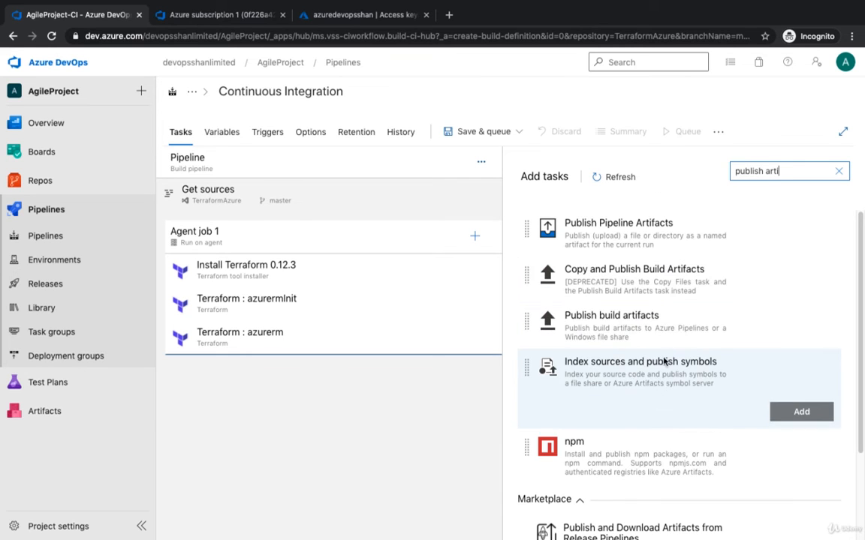
pyautogui.moveTo(671, 335)
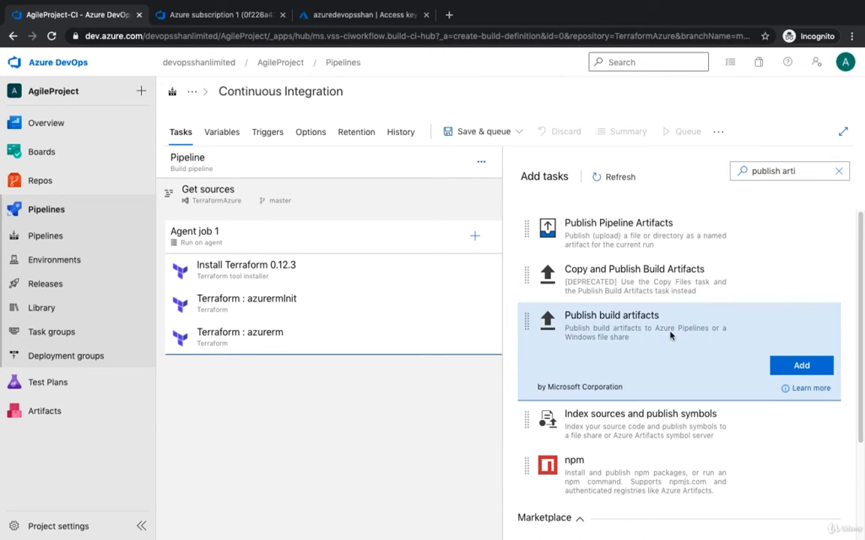
pyautogui.click(781, 370)
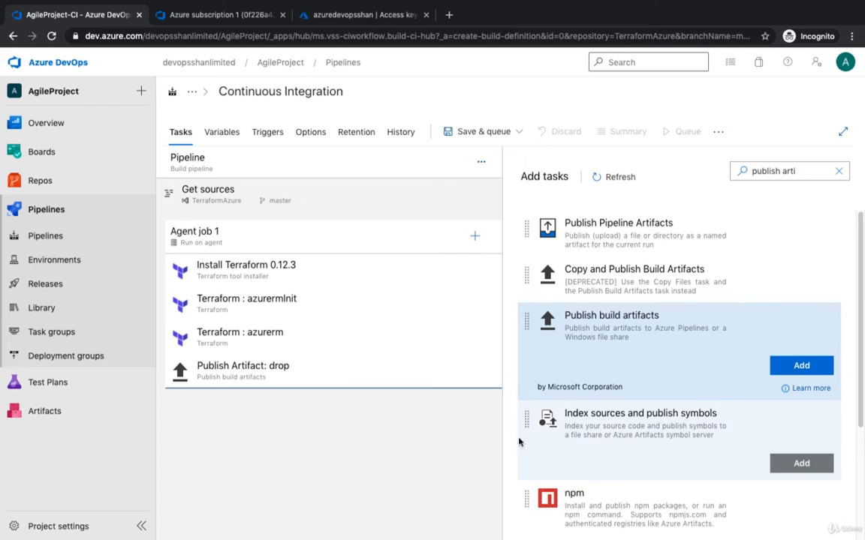
# Copy the init task's configuration directory, $(System.DefaultWorkingDirectory), and paste it as the Publish Artifact task's path to publish
pyautogui.click(382, 368)
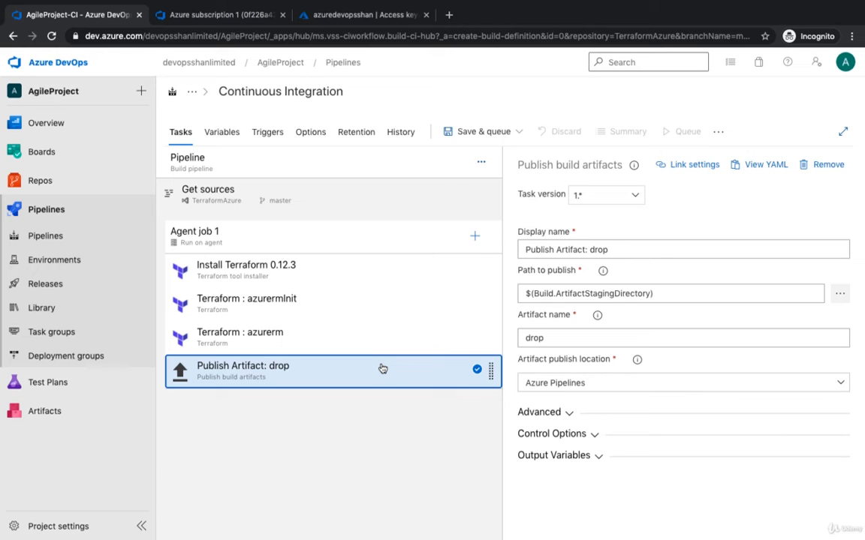
pyautogui.click(352, 308)
pyautogui.doubleClick(615, 398)
pyautogui.hotkey('ctrl', 'a')
pyautogui.hotkey('ctrl', 'c')
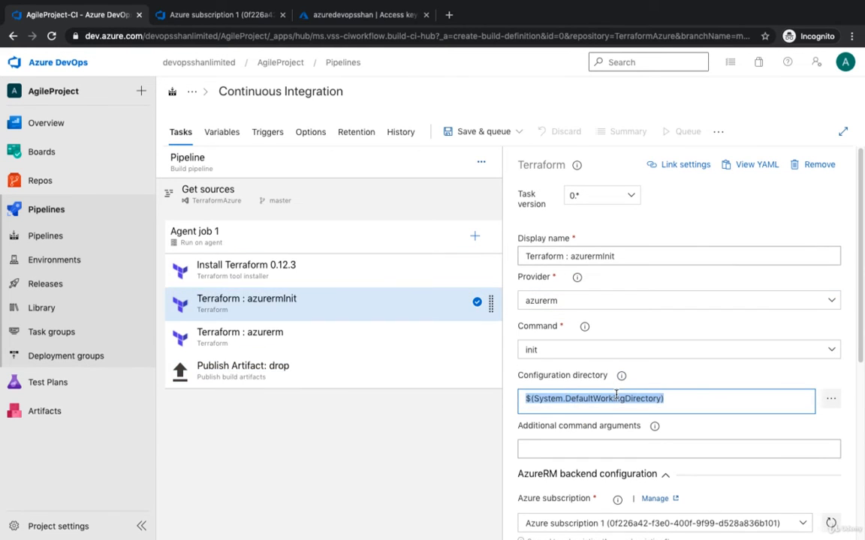
pyautogui.click(359, 369)
pyautogui.doubleClick(637, 294)
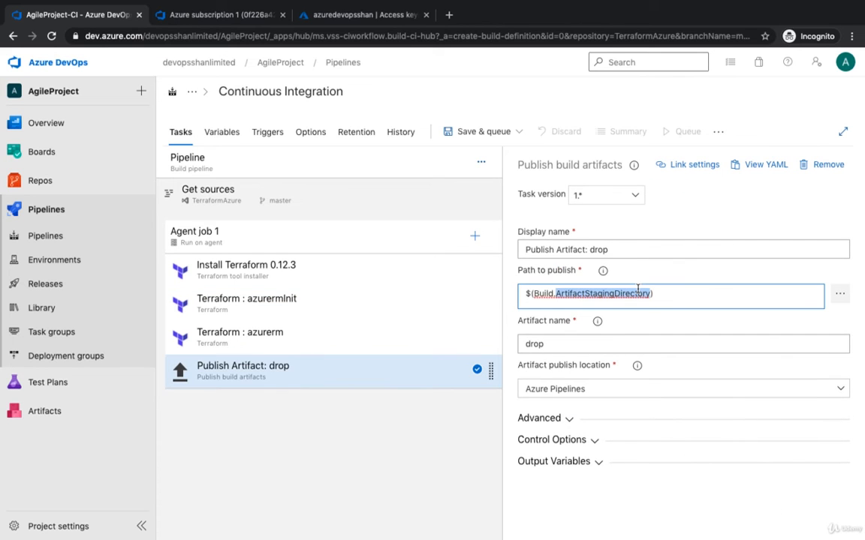
pyautogui.hotkey('ctrl', 'a')
pyautogui.hotkey('ctrl', 'v')
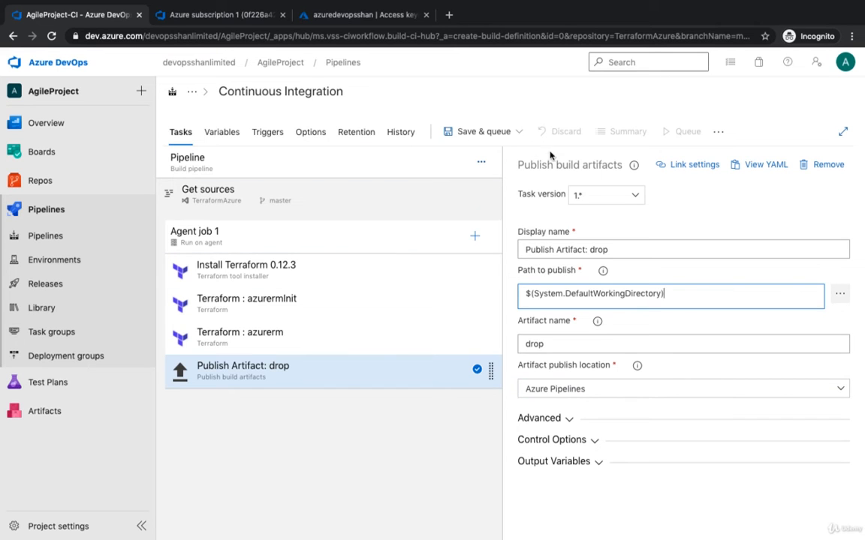
# Save and run the pipeline on master with system diagnostics enabled, accepting the prompt to leave the page
pyautogui.click(491, 135)
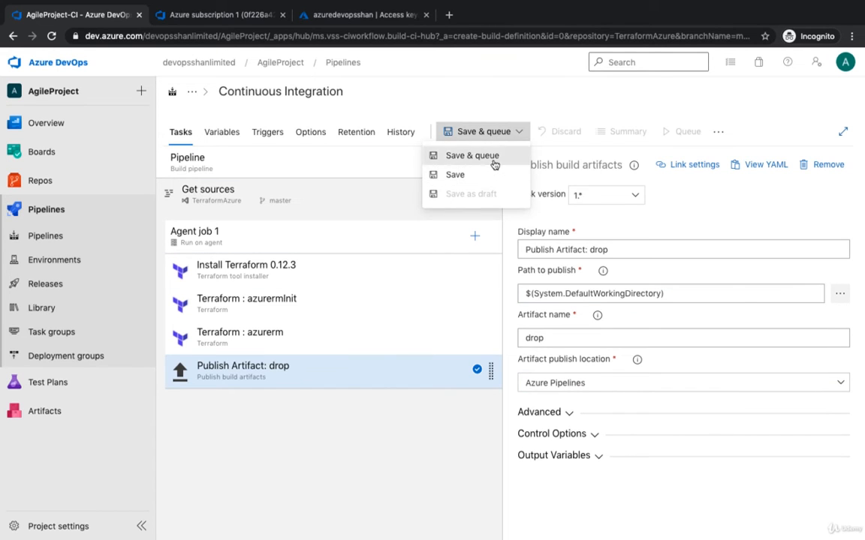
pyautogui.click(494, 162)
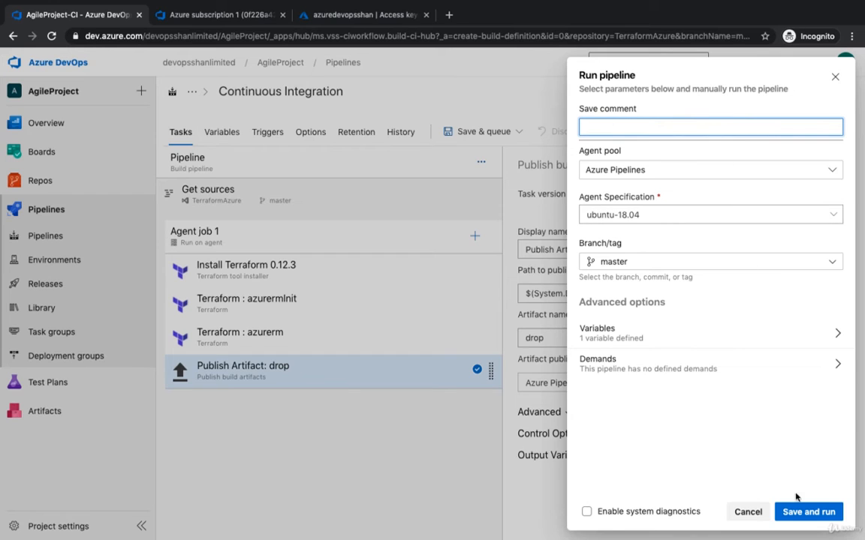
pyautogui.click(697, 513)
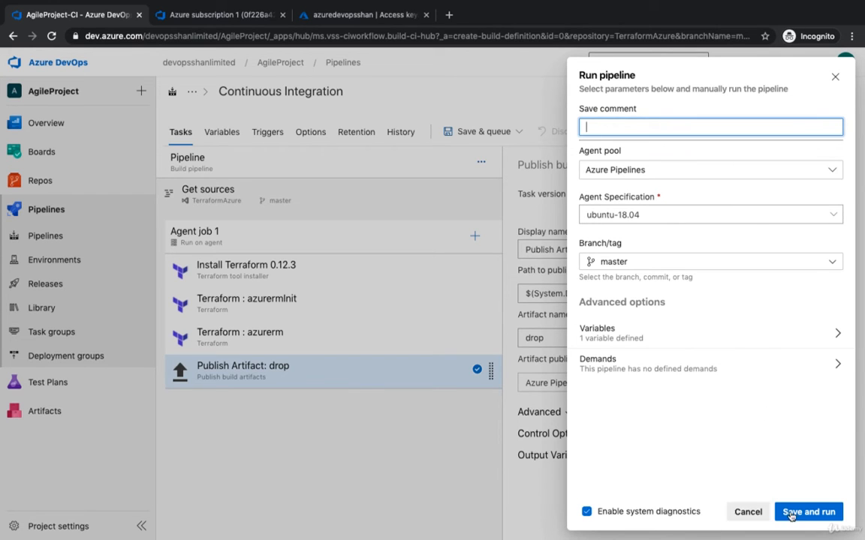
pyautogui.click(797, 512)
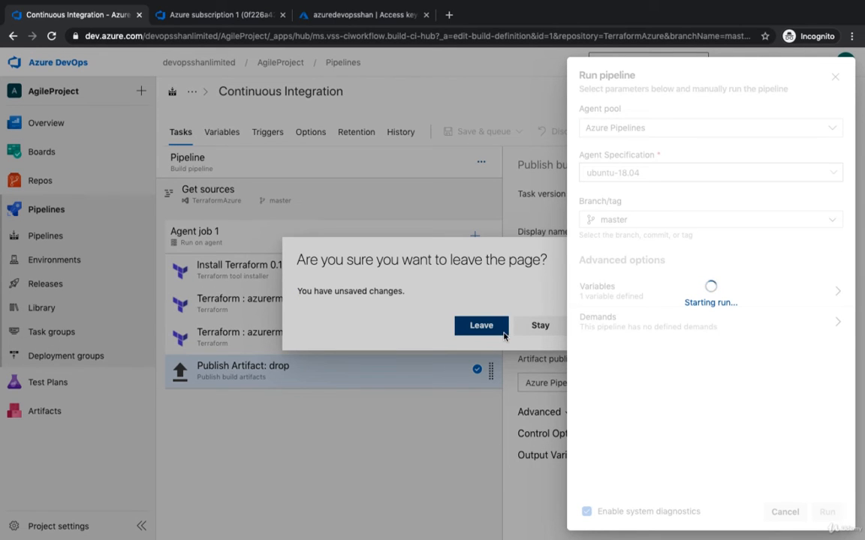
pyautogui.click(475, 321)
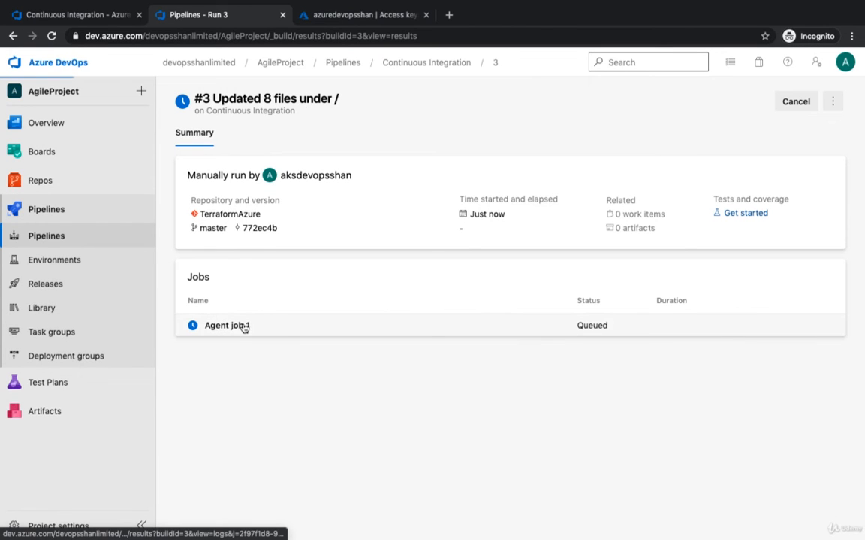
# Open Agent job 1 of the run and examine the Terraform plan log down to its summary line, plus the Publish Artifact log
pyautogui.click(289, 340)
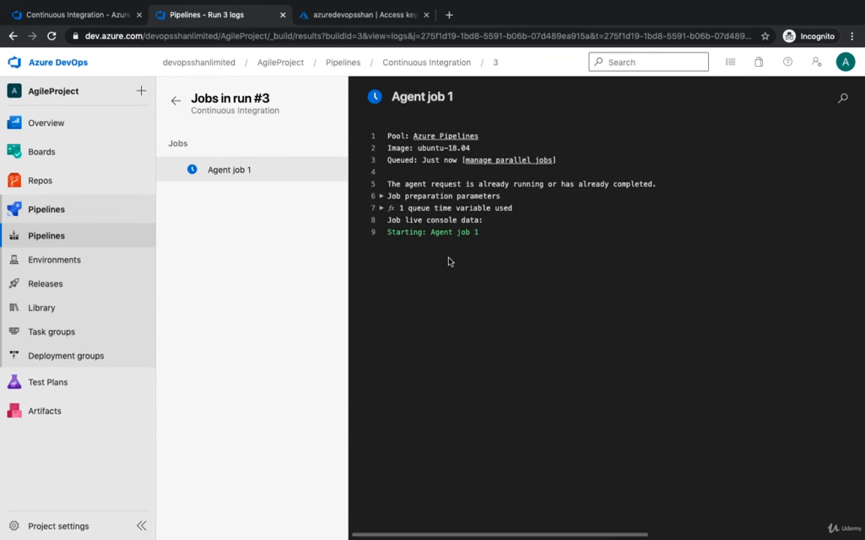
pyautogui.click(246, 198)
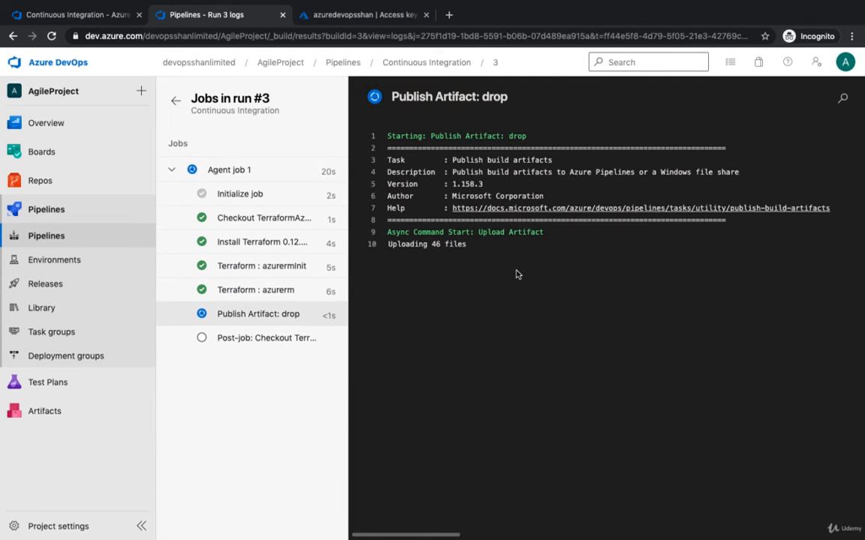
pyautogui.click(261, 291)
pyautogui.scroll(-20, 612, 316)
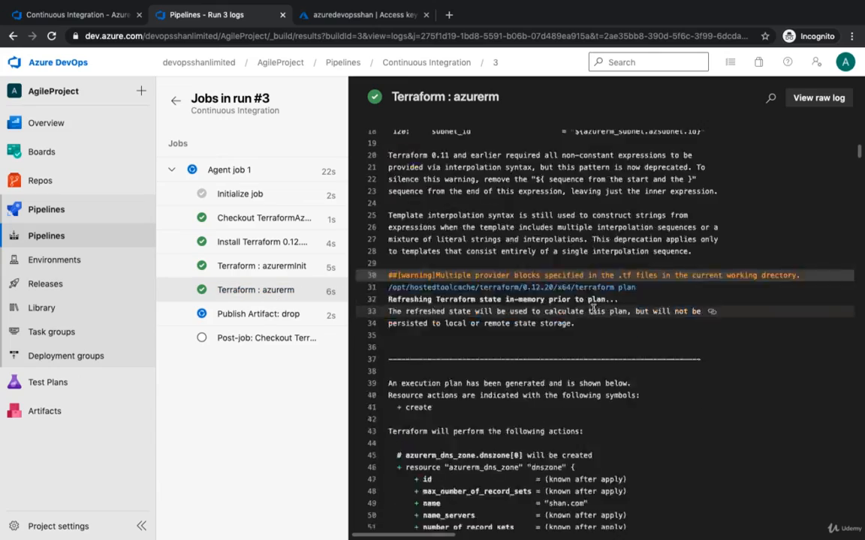
pyautogui.scroll(-20, 593, 309)
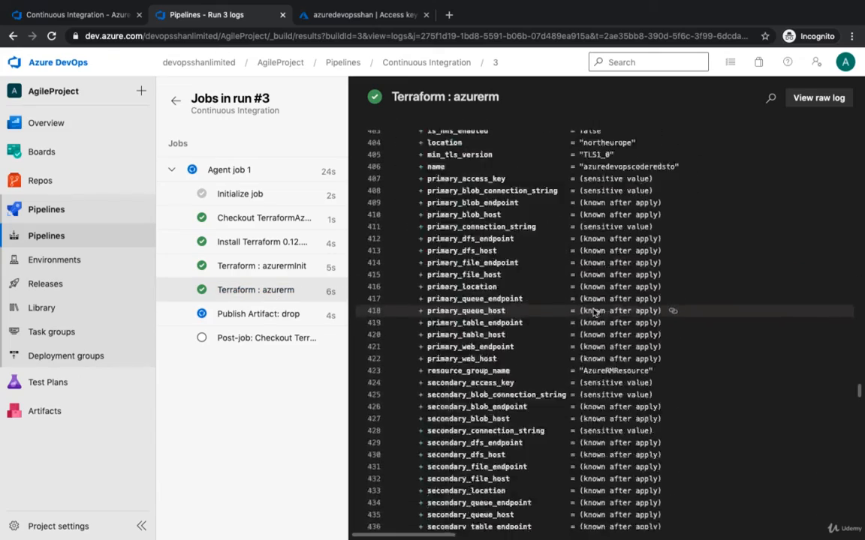
pyautogui.scroll(-10, 593, 309)
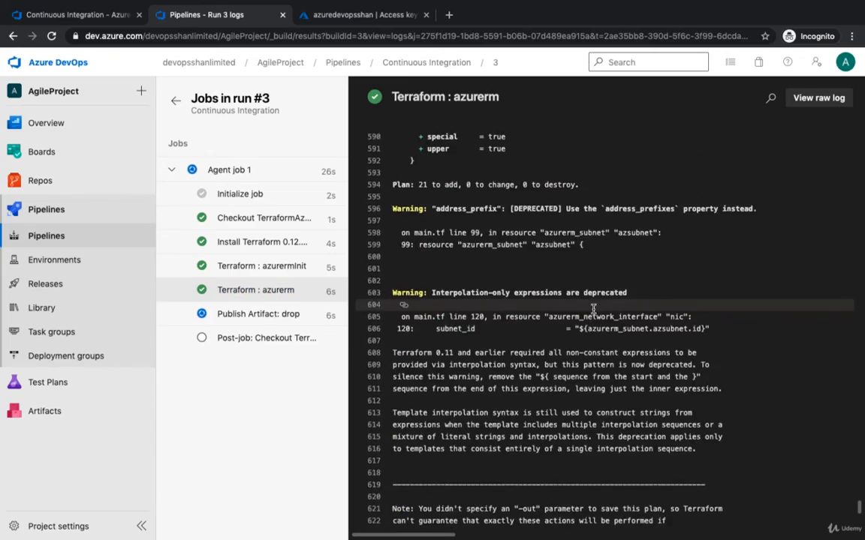
pyautogui.tripleClick(421, 185)
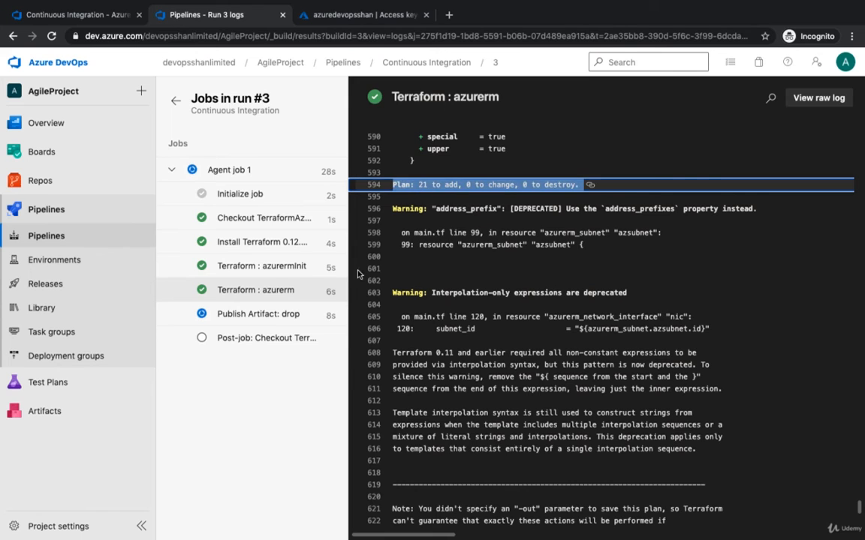
pyautogui.click(253, 316)
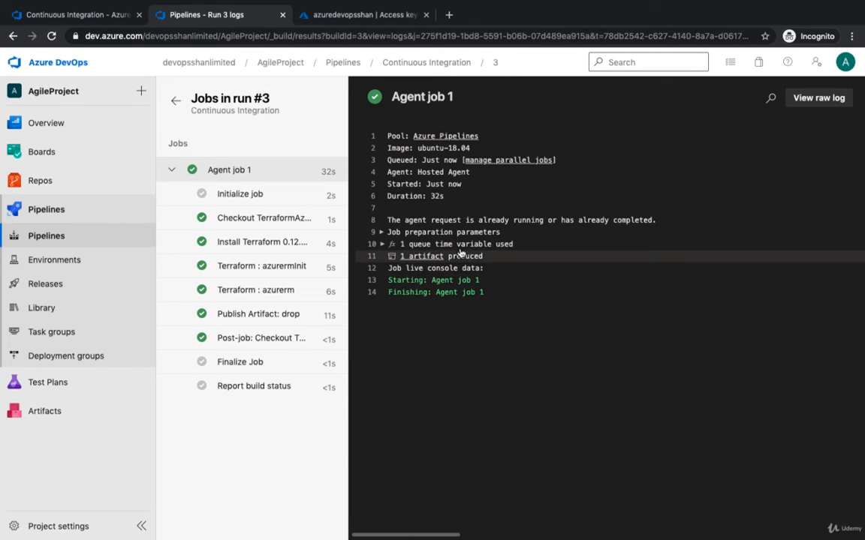
# Open the run's published artifacts, expand drop to examine its files, and return to the run summary
pyautogui.click(425, 257)
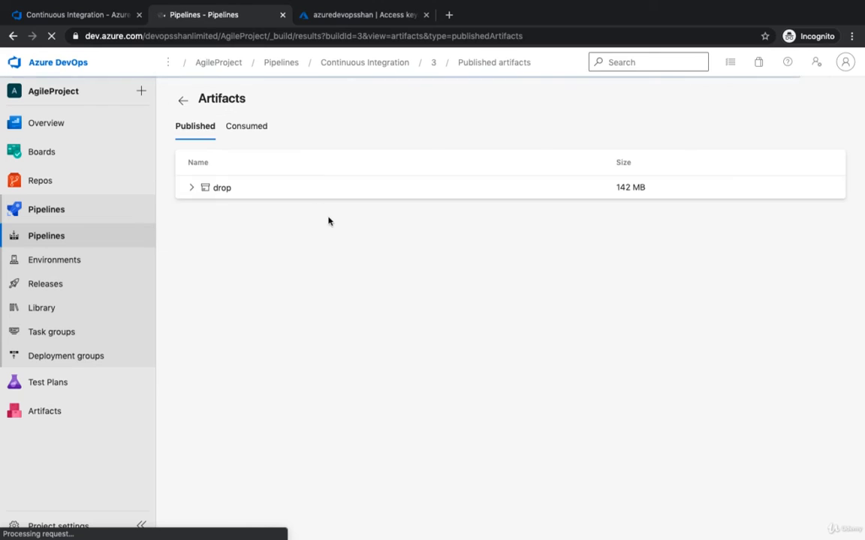
pyautogui.click(192, 189)
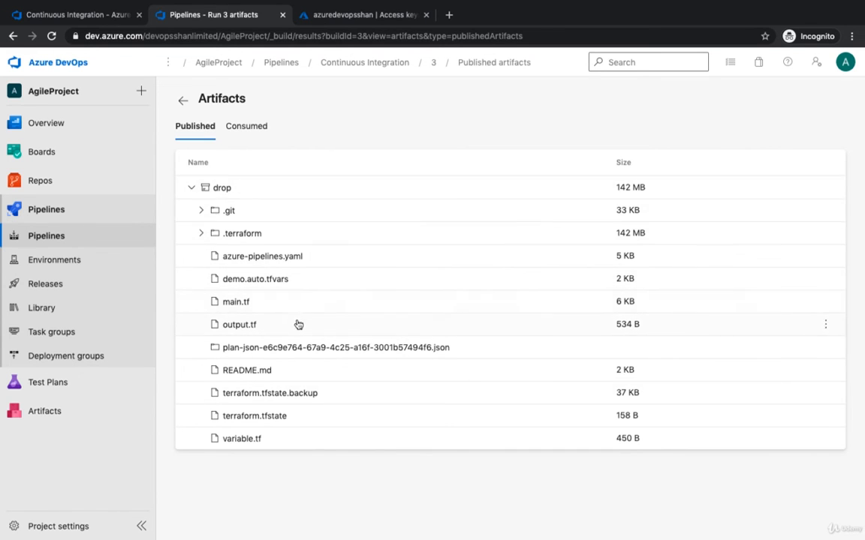
pyautogui.click(184, 103)
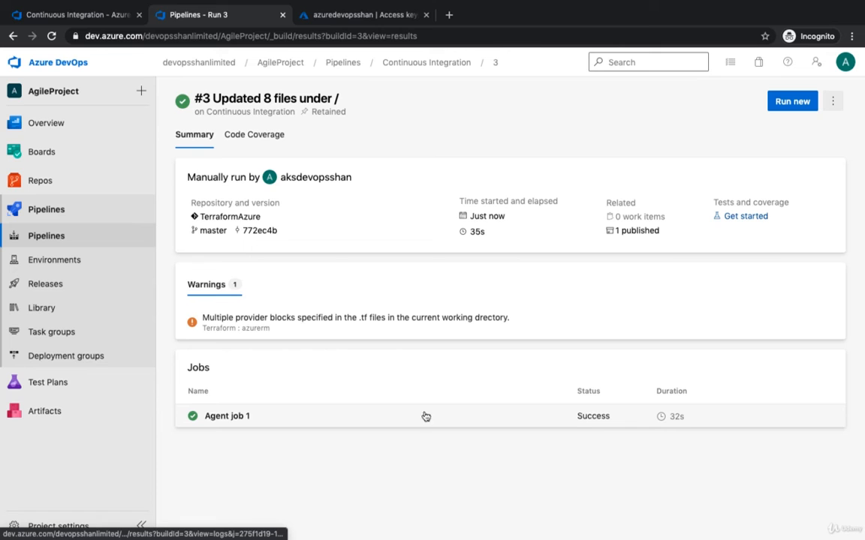
# Edit the pipeline from the run and enable the continuous integration trigger for TerraformAzure, including the master branch
pyautogui.click(833, 101)
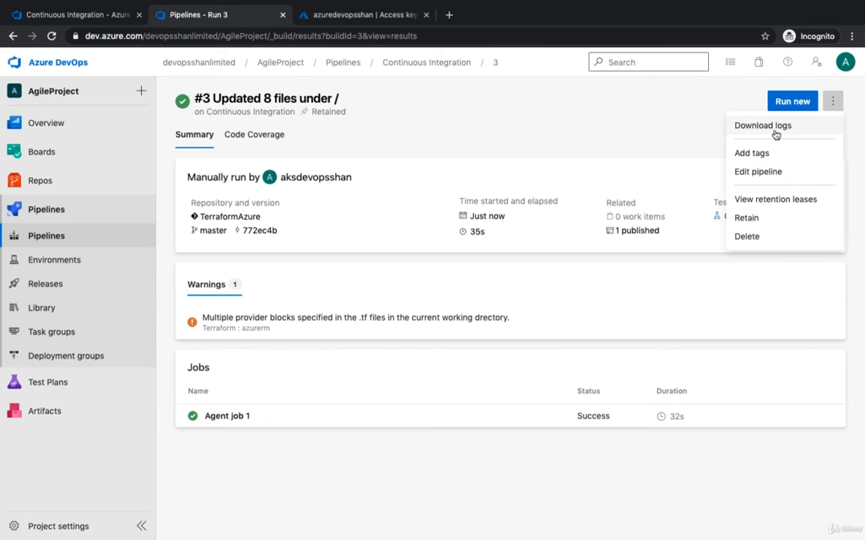
pyautogui.click(757, 172)
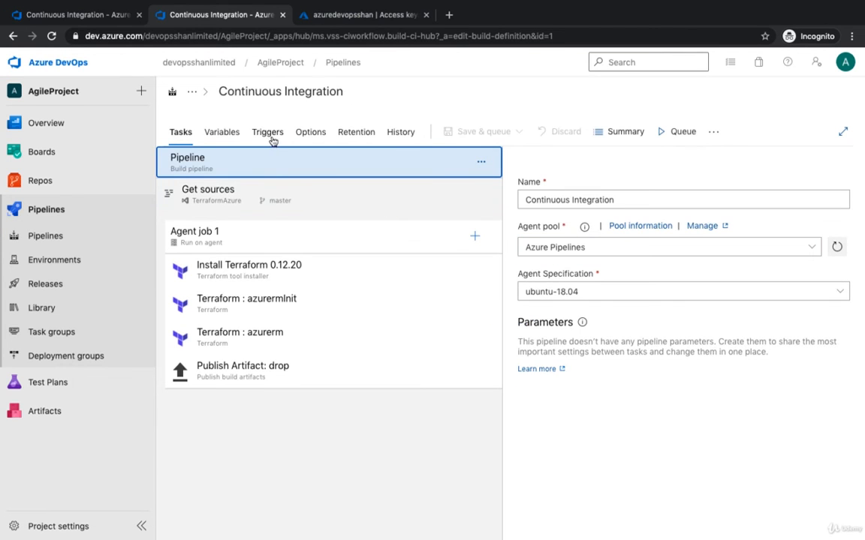
pyautogui.click(268, 134)
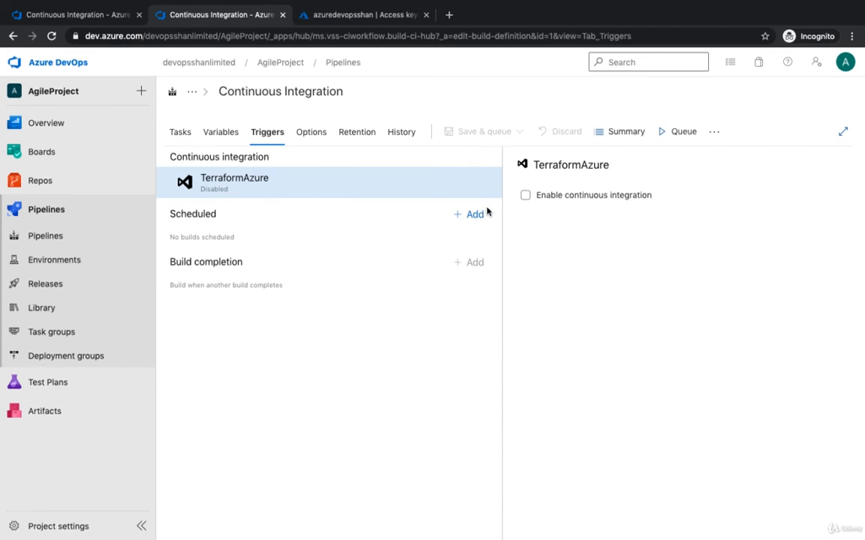
pyautogui.click(566, 200)
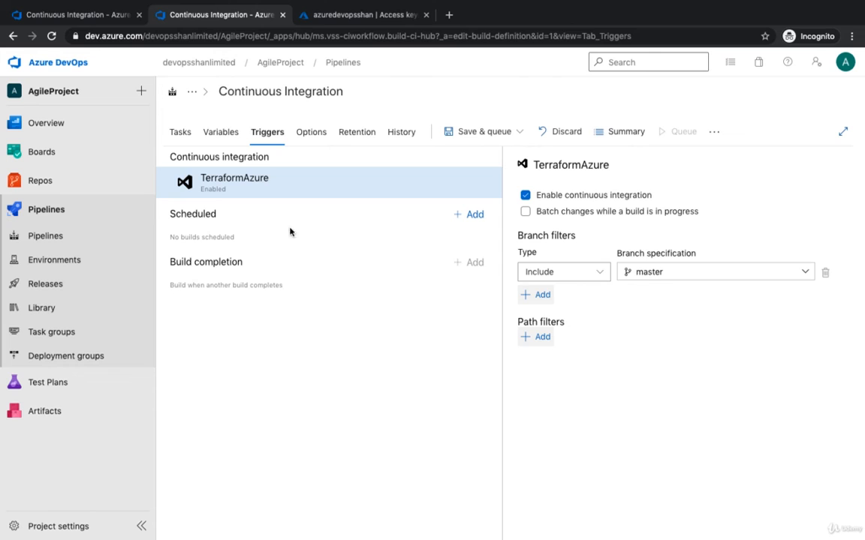
# Add a scheduled trigger for Monday through Friday at 0:00 UTC on master, and save the pipeline without queuing a run
pyautogui.click(473, 218)
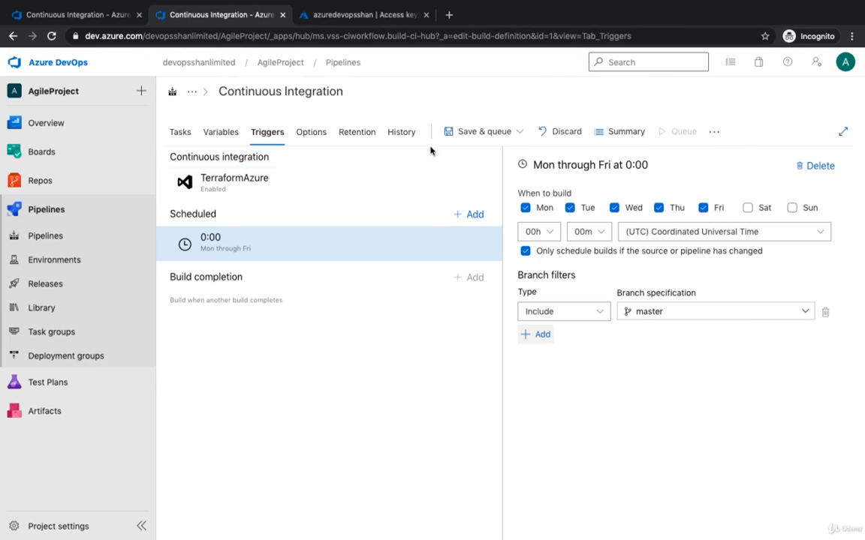
pyautogui.click(518, 131)
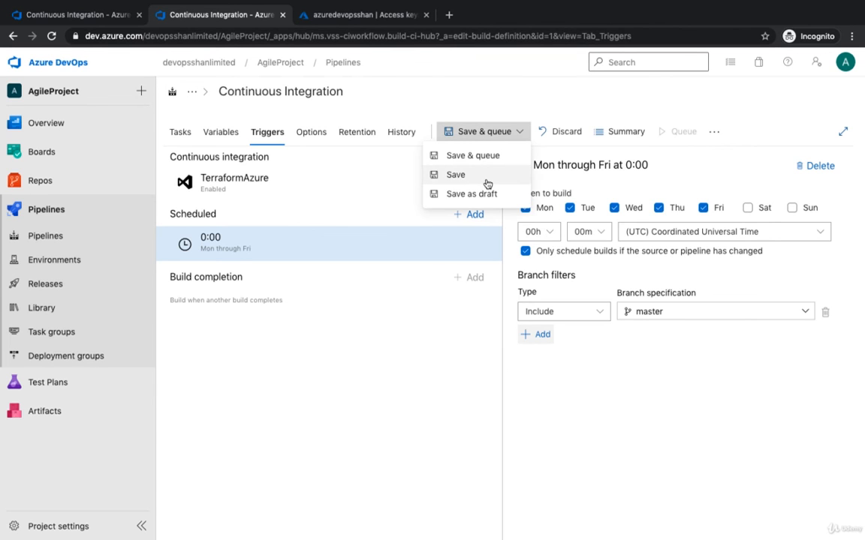
pyautogui.click(487, 179)
pyautogui.click(485, 340)
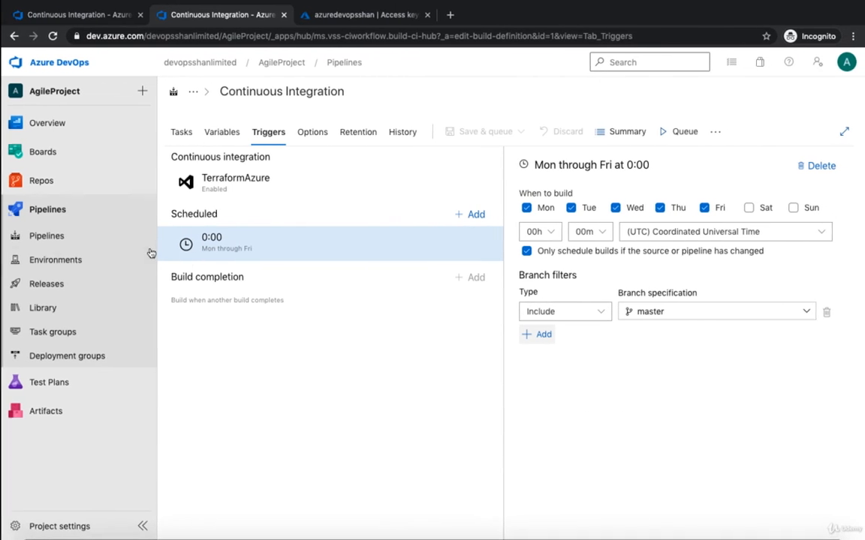
# Switch to VS Code and insert the comment "#Testing continous integration" above the provider block in main.tf, followed by a blank line
pyautogui.hotkey('ctrl', 'Right')
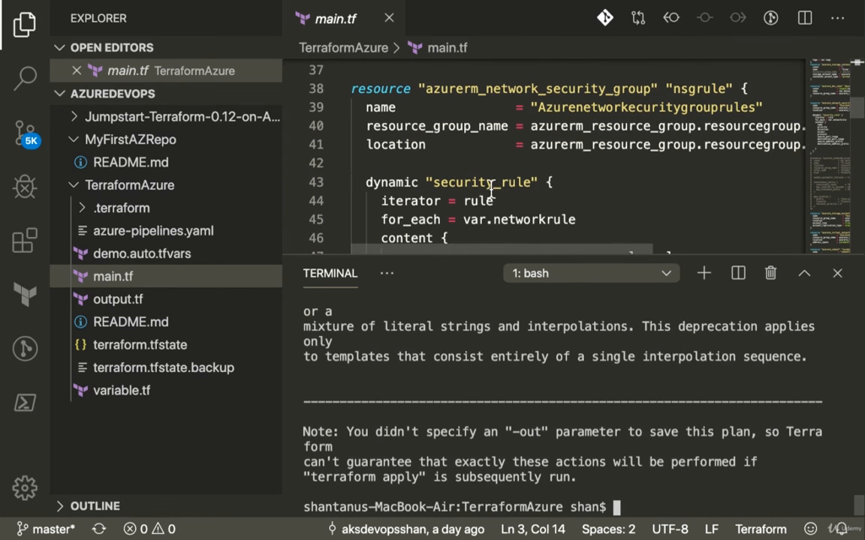
pyautogui.scroll(-10, 491, 192)
pyautogui.scroll(5, 457, 184)
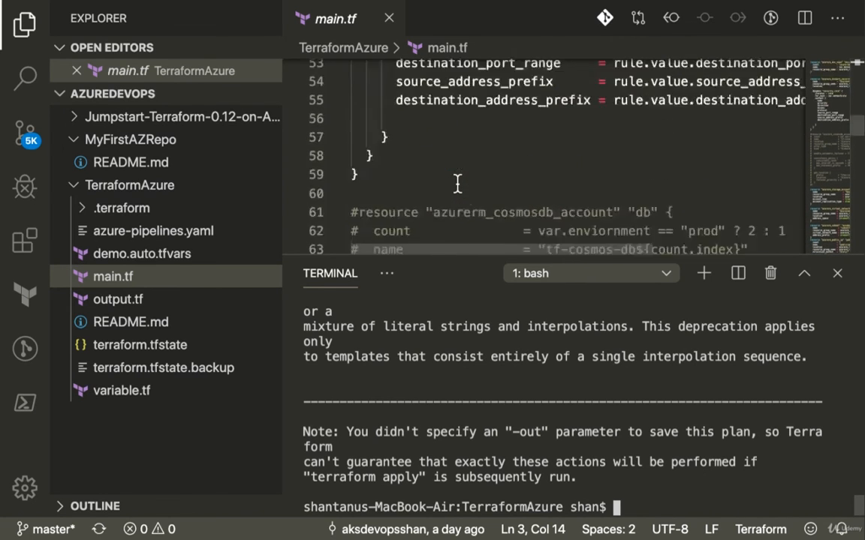
pyautogui.scroll(15, 457, 184)
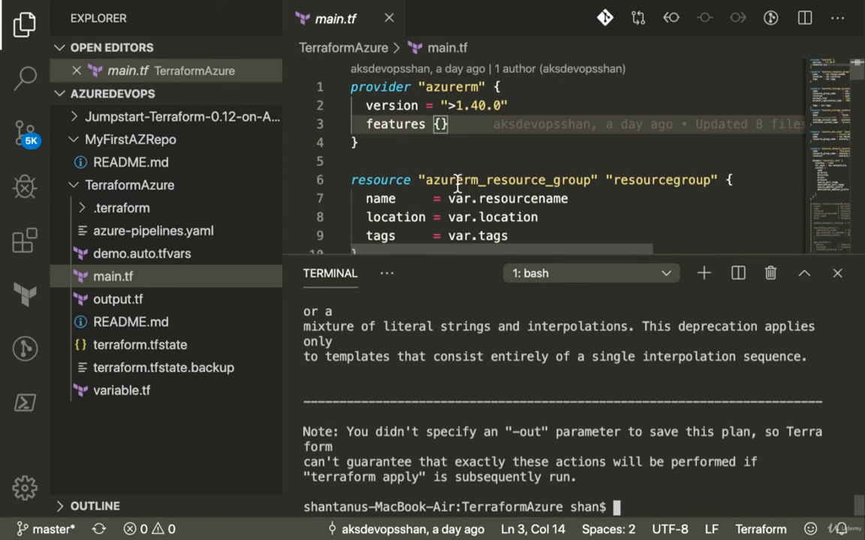
pyautogui.click(352, 87)
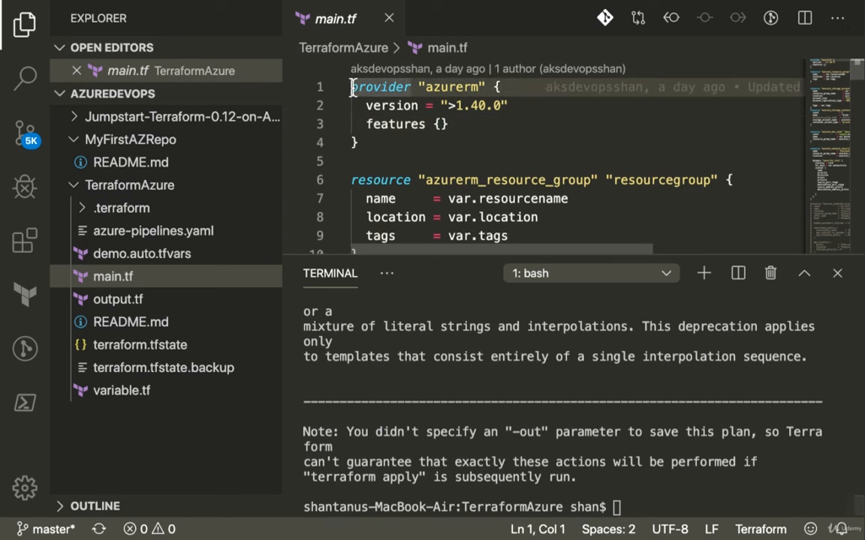
pyautogui.press('Return')
pyautogui.press('Up')
pyautogui.write('#')
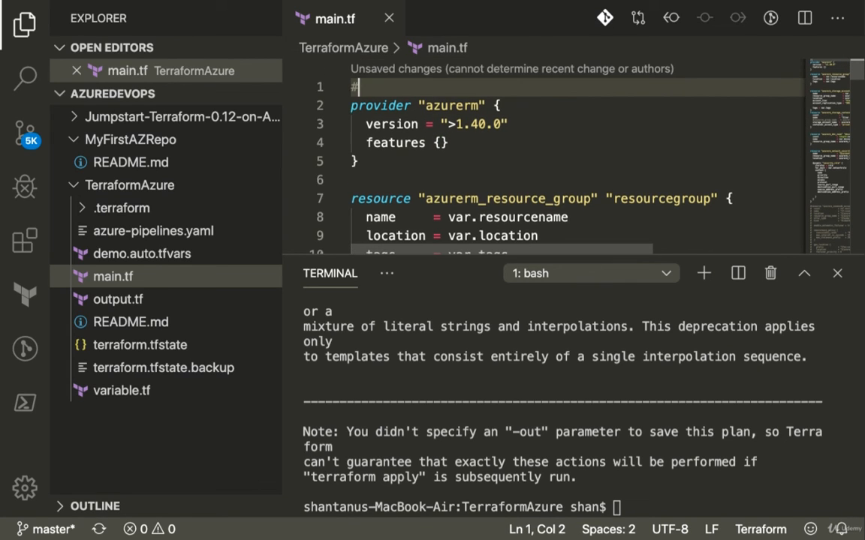
pyautogui.write('T')
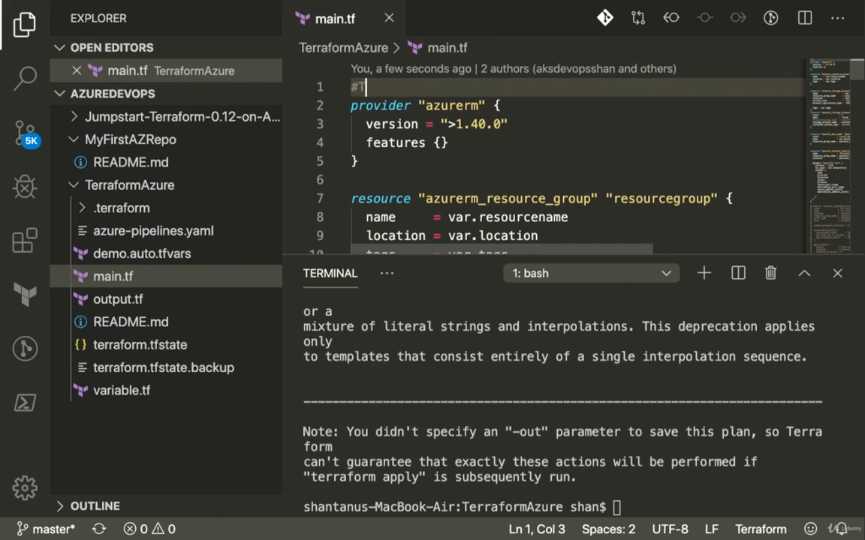
pyautogui.write('esting cont')
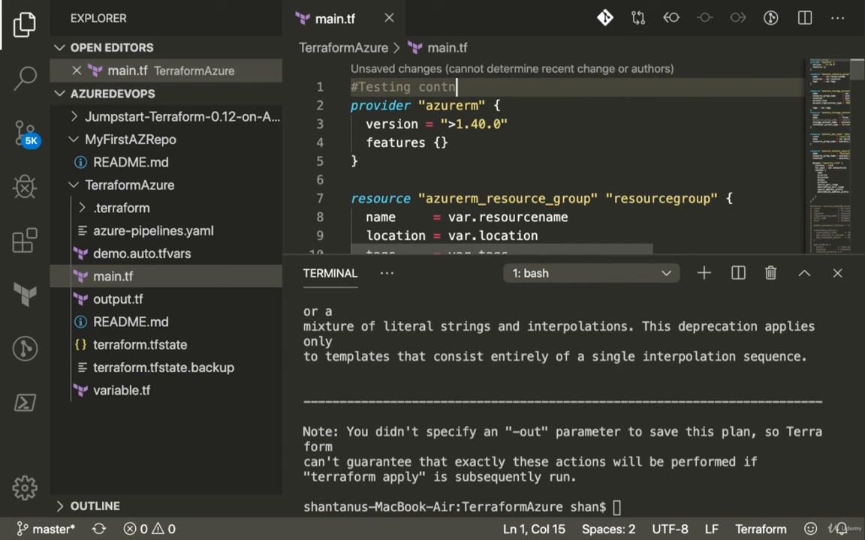
pyautogui.write('inous integ')
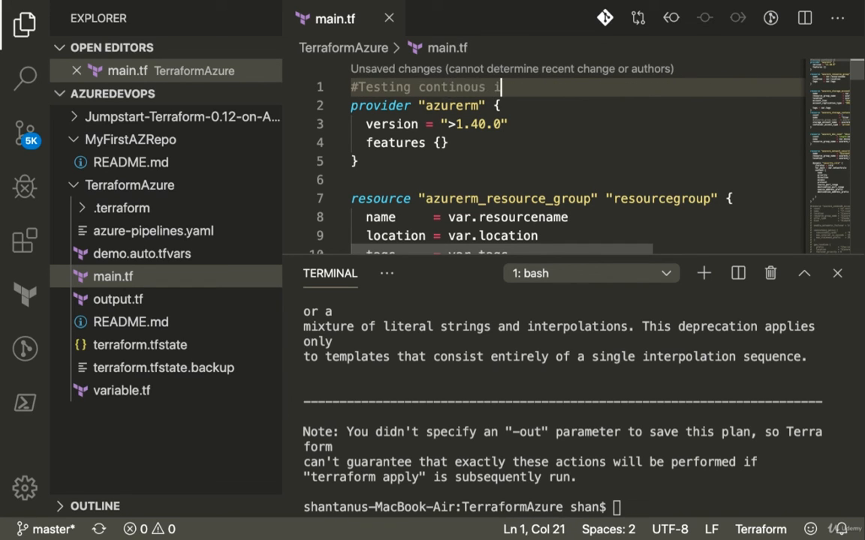
pyautogui.write('ration')
pyautogui.press('Return')
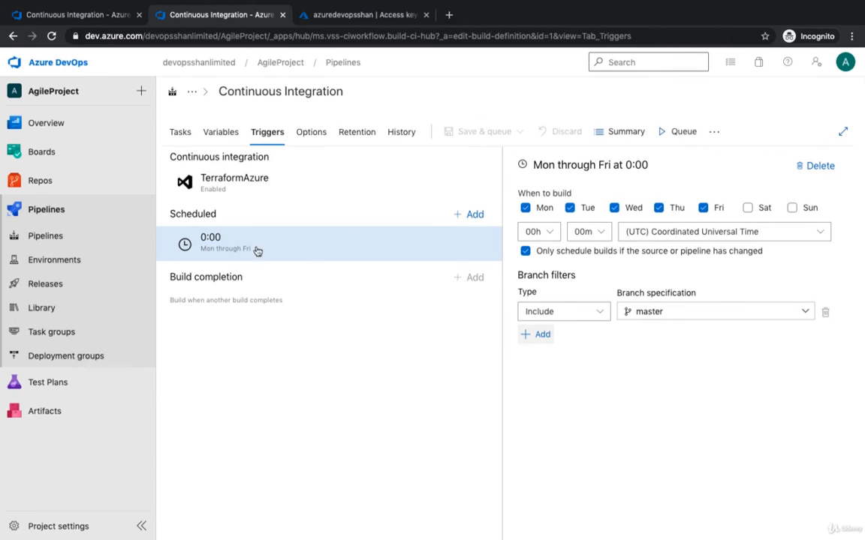
# Switch to Azure DevOps and open the run history of the Continuous Integration pipeline
pyautogui.click(54, 209)
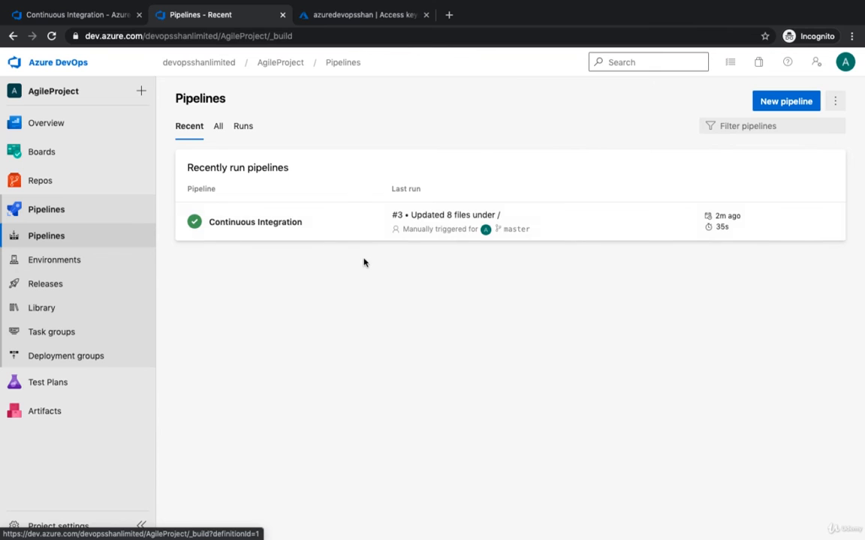
pyautogui.click(354, 228)
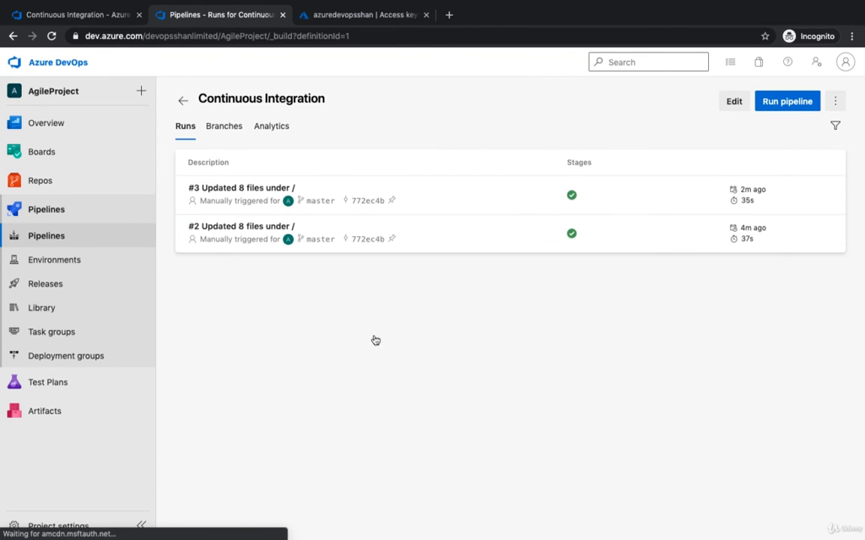
# Return to the VS Code terminal, check the Git status of TerraformAzure, and stage all changes
pyautogui.hotkey('ctrl', 'Right')
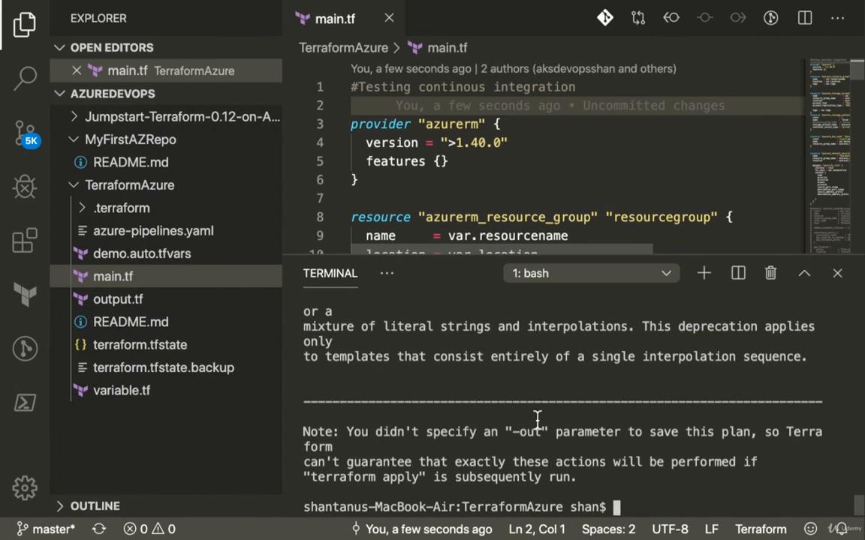
pyautogui.write('git status')
pyautogui.press('Return')
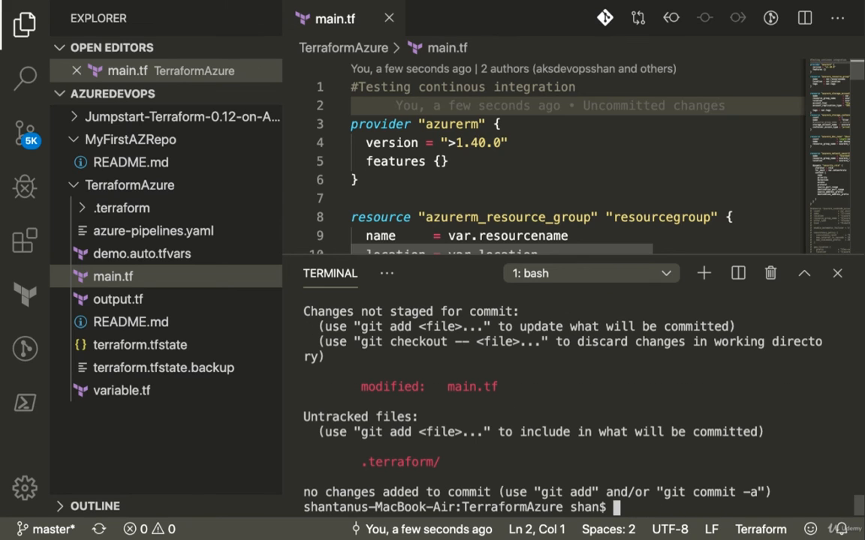
pyautogui.write('git add .')
pyautogui.press('Return')
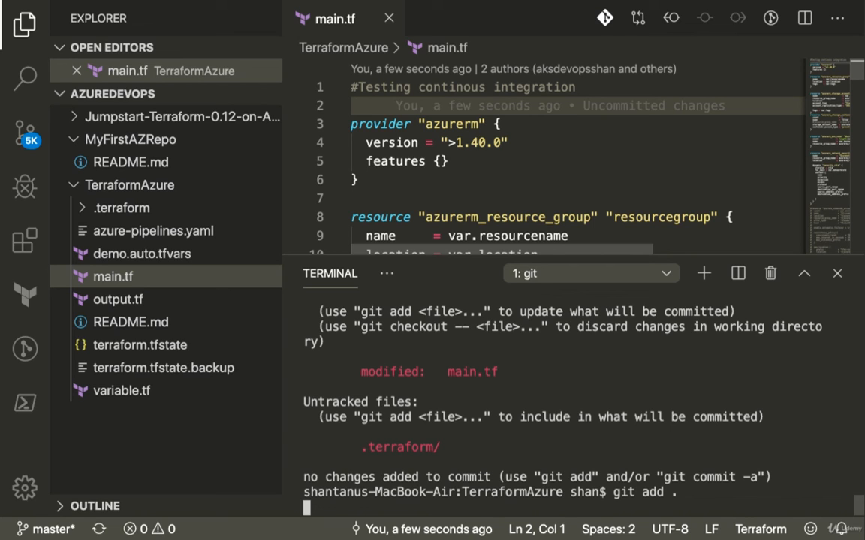
# Commit the staged changes with Git using the message "added CI test"
pyautogui.write('git commit')
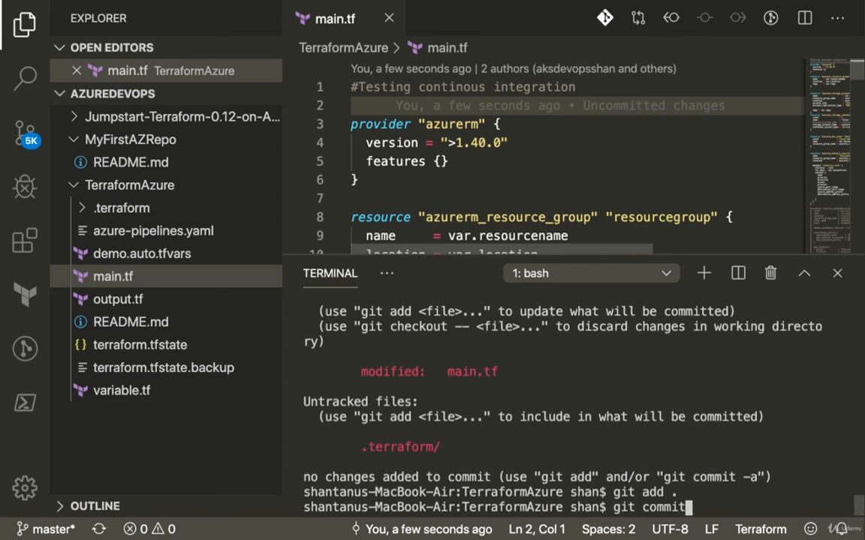
pyautogui.write(' -m')
pyautogui.press('Return')
pyautogui.write('\'"')
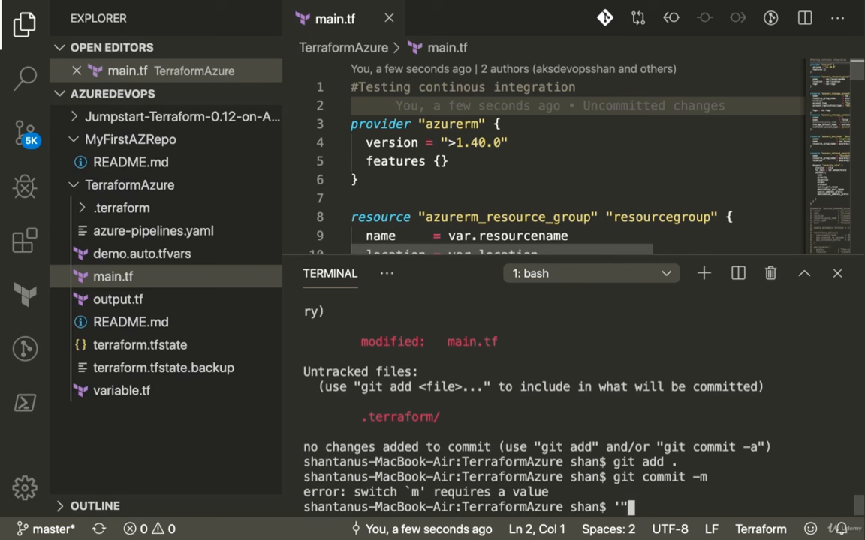
pyautogui.press('BackSpace')
pyautogui.press('BackSpace')
pyautogui.press('Up')
pyautogui.write('"added ')
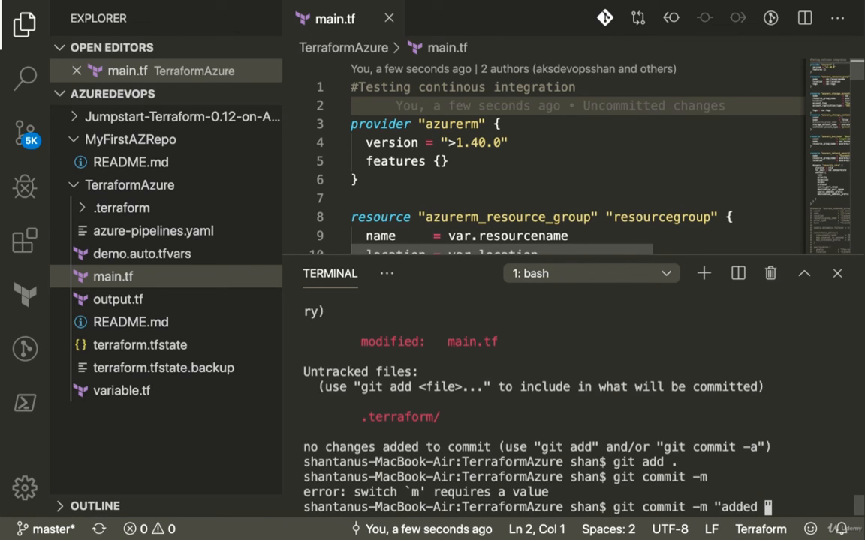
pyautogui.write('CI test"')
pyautogui.press('Return')
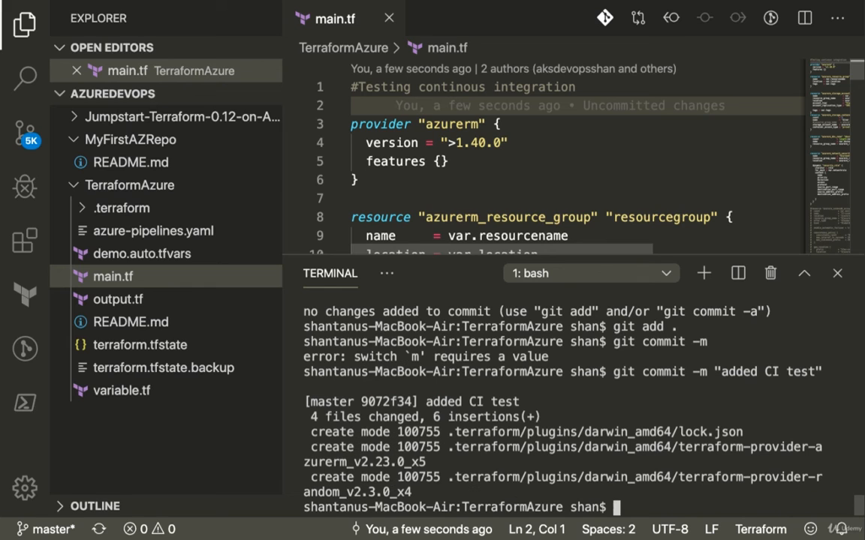
# Push the new commit to the remote TerraformAzure repository with git push
pyautogui.write('git push')
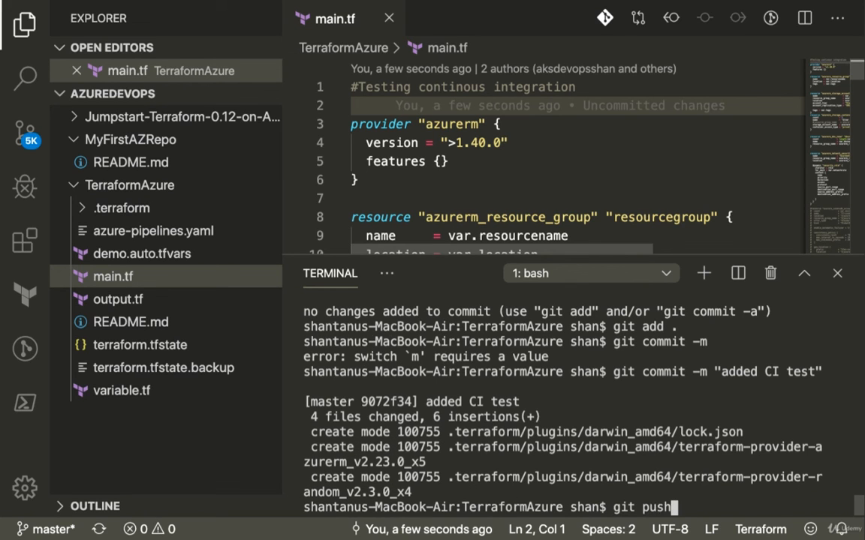
pyautogui.press('Return')
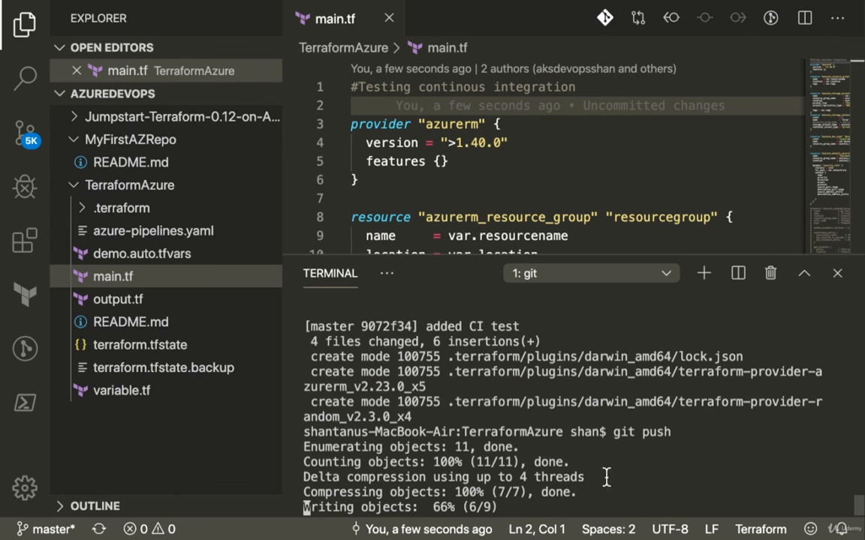
pyautogui.keyDown('super'); pyautogui.click(545, 362); pyautogui.keyUp('super')
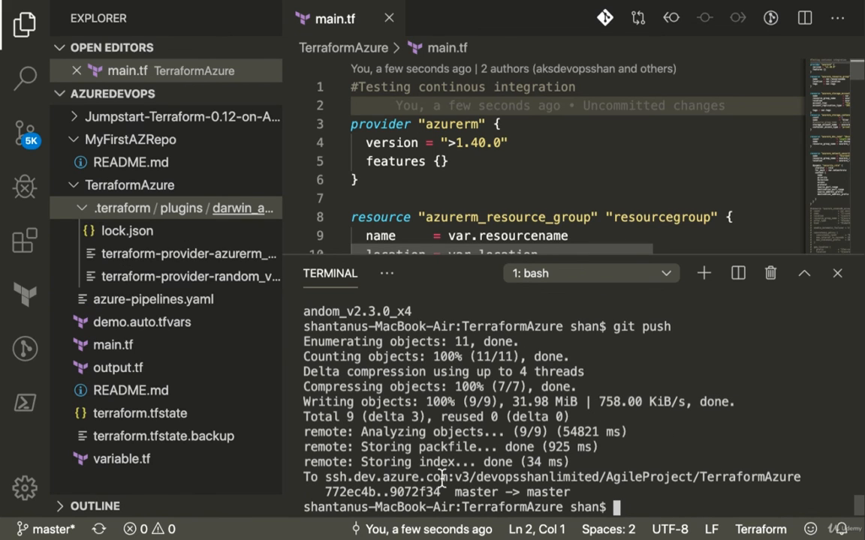
pyautogui.doubleClick(440, 402)
# Switch to Azure DevOps, open the "added CI test" run, and view the Agent job 1 logs
pyautogui.hotkey('ctrl', 'Right')
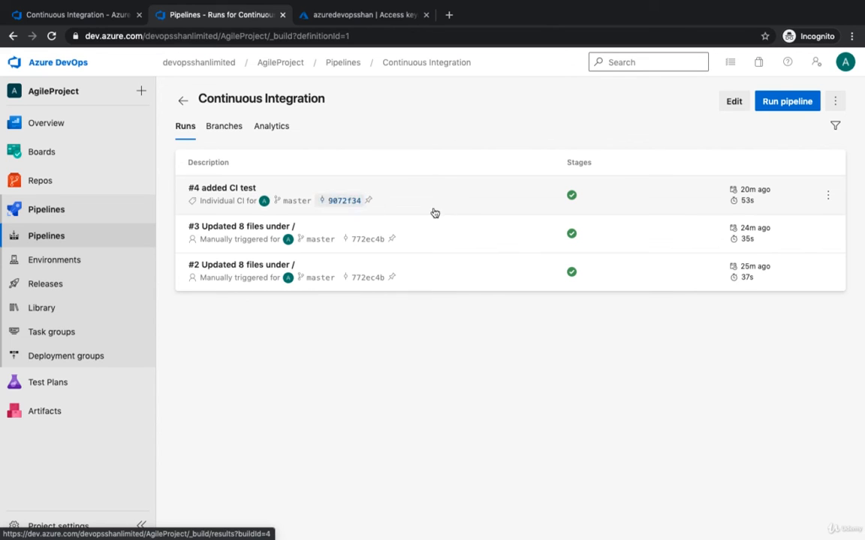
pyautogui.click(463, 214)
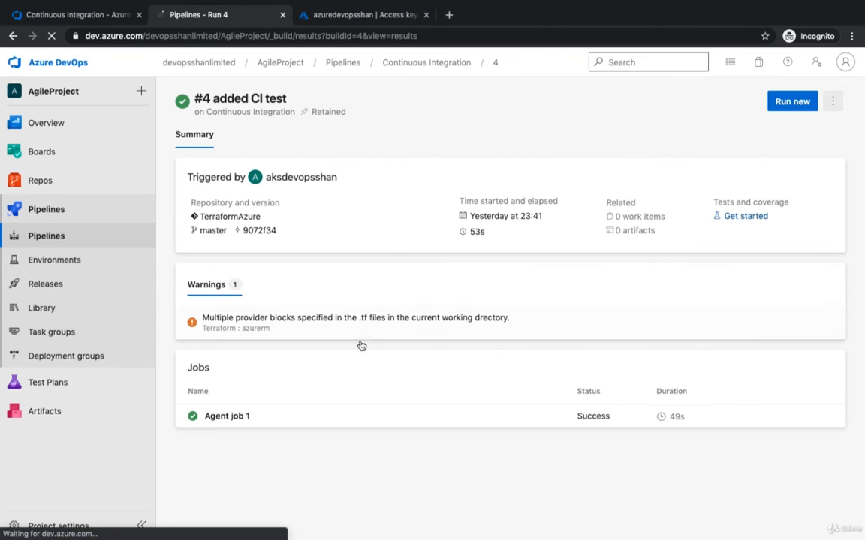
pyautogui.click(379, 417)
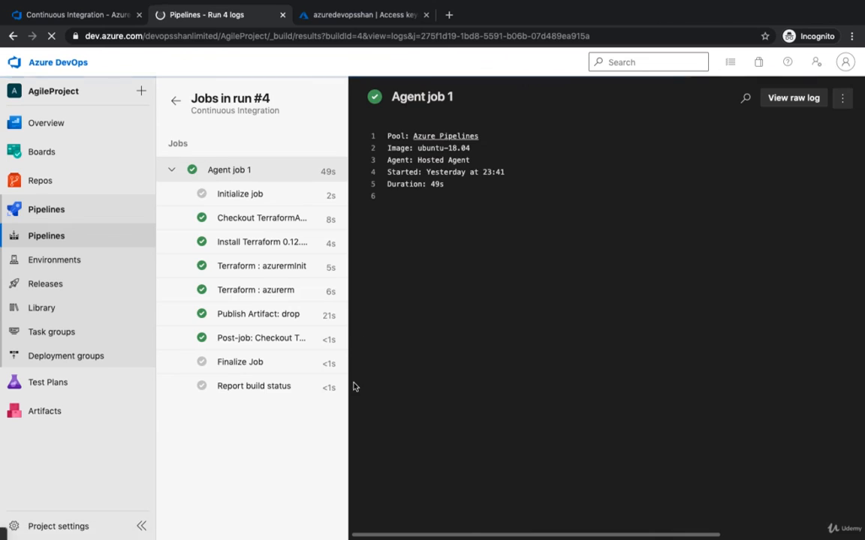